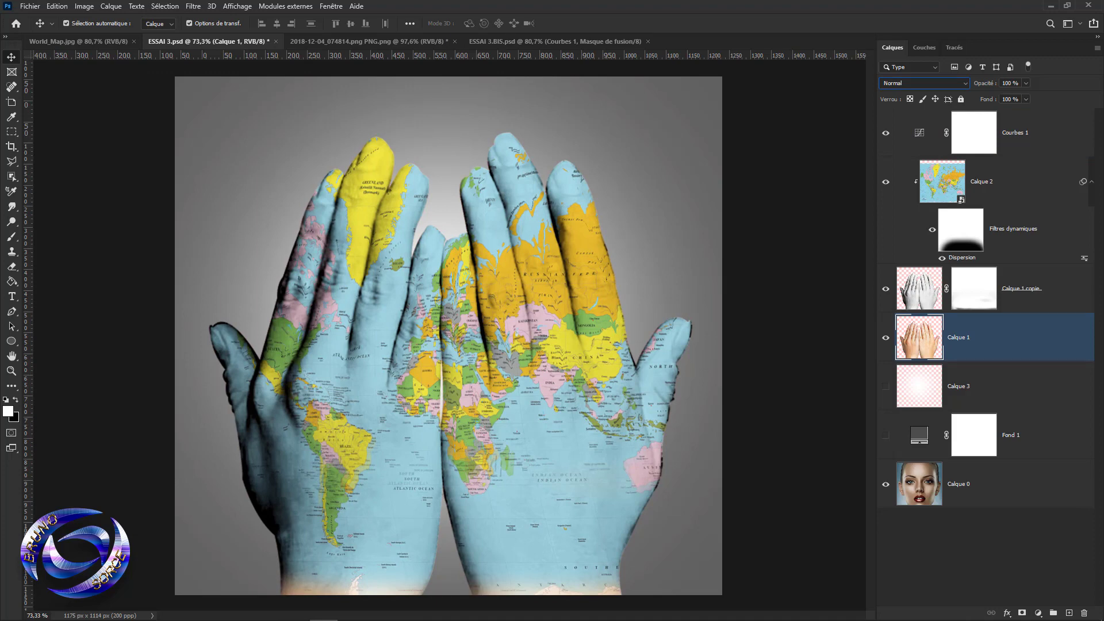
pyautogui.click(384, 40)
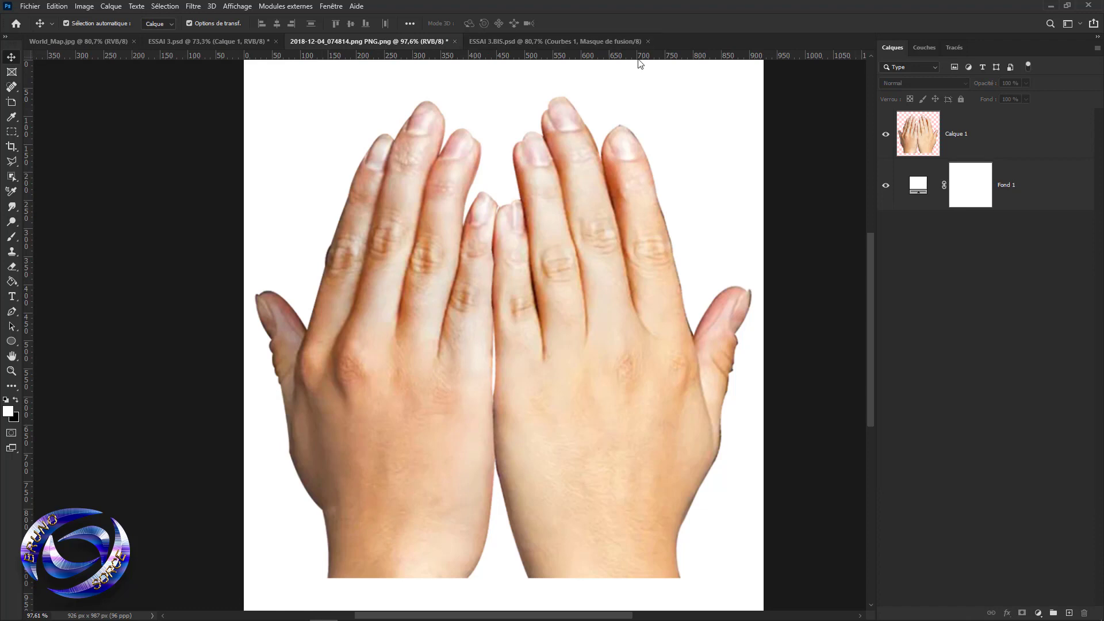
pyautogui.scroll(-1, 811, 201)
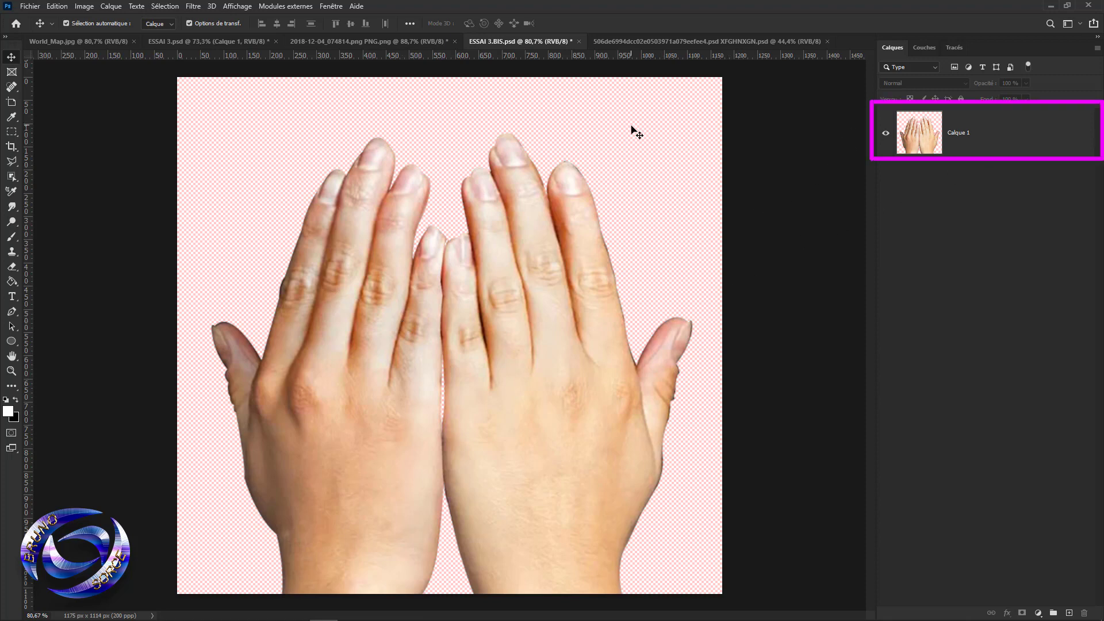
# Step: Add a solid white (ffffff) color fill layer and place it beneath the hands layer Calque 1
pyautogui.click(1006, 137)
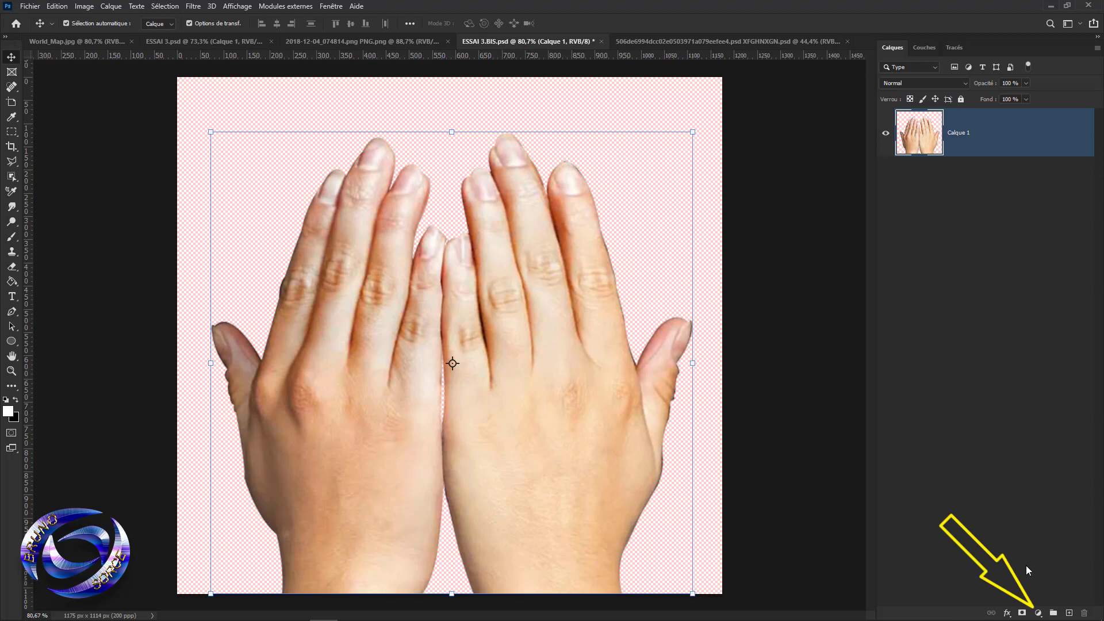
pyautogui.click(1037, 613)
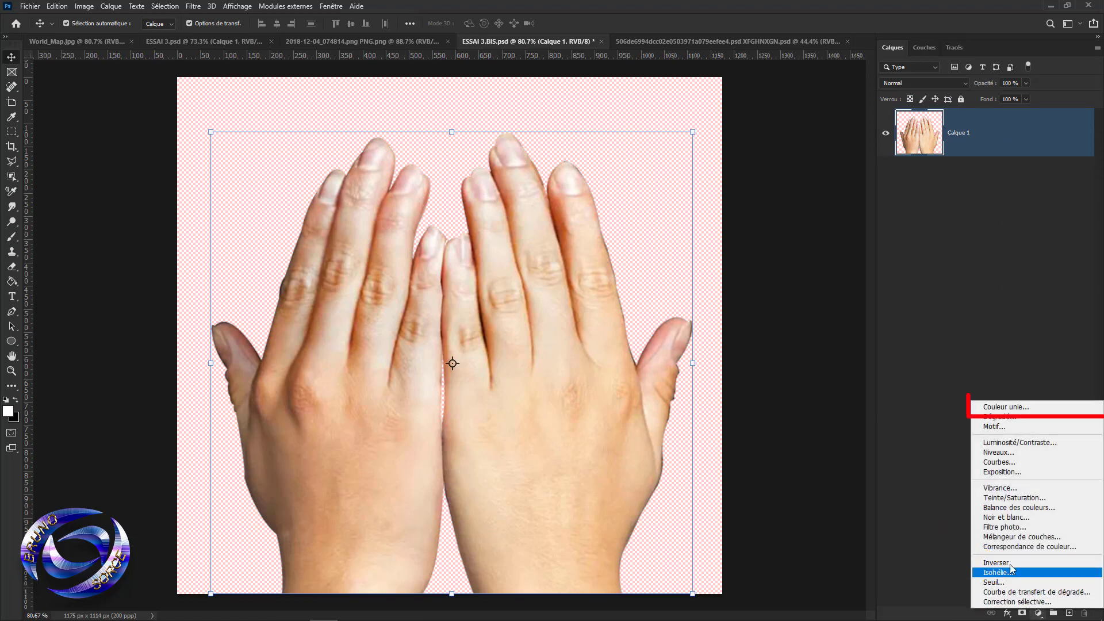
pyautogui.click(1001, 410)
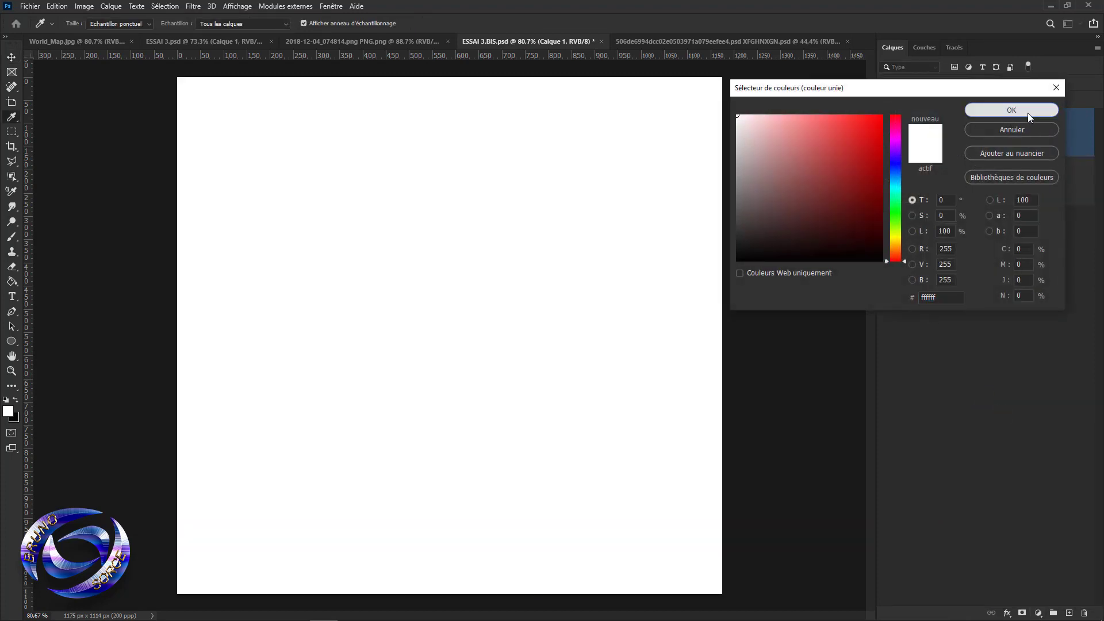
pyautogui.click(1011, 110)
pyautogui.press('v')
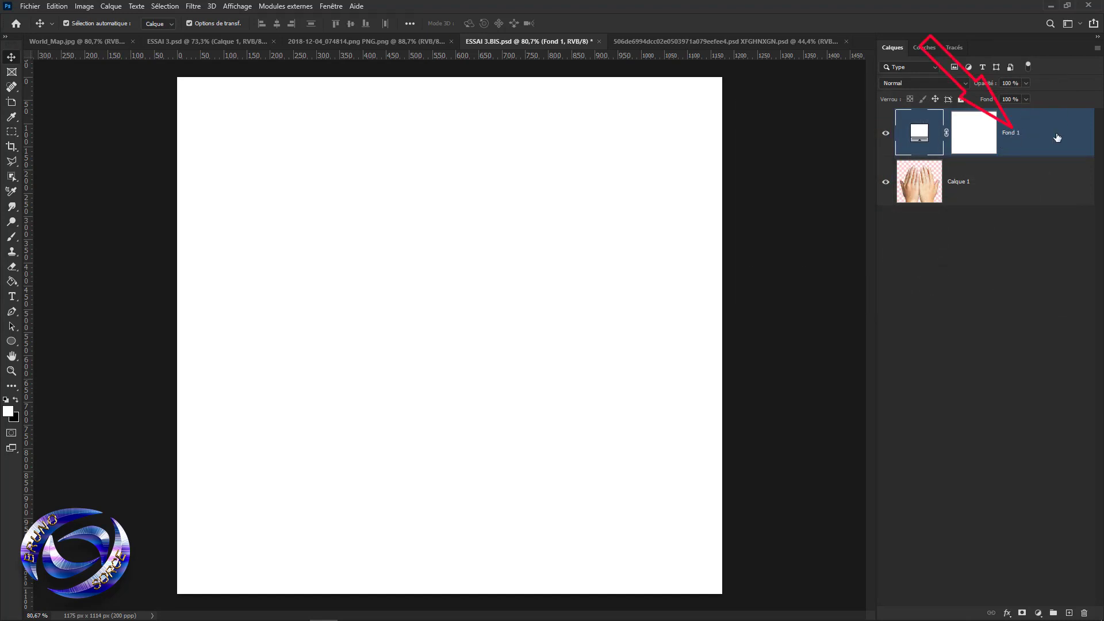
pyautogui.moveTo(1056, 137); pyautogui.dragTo(1052, 224)
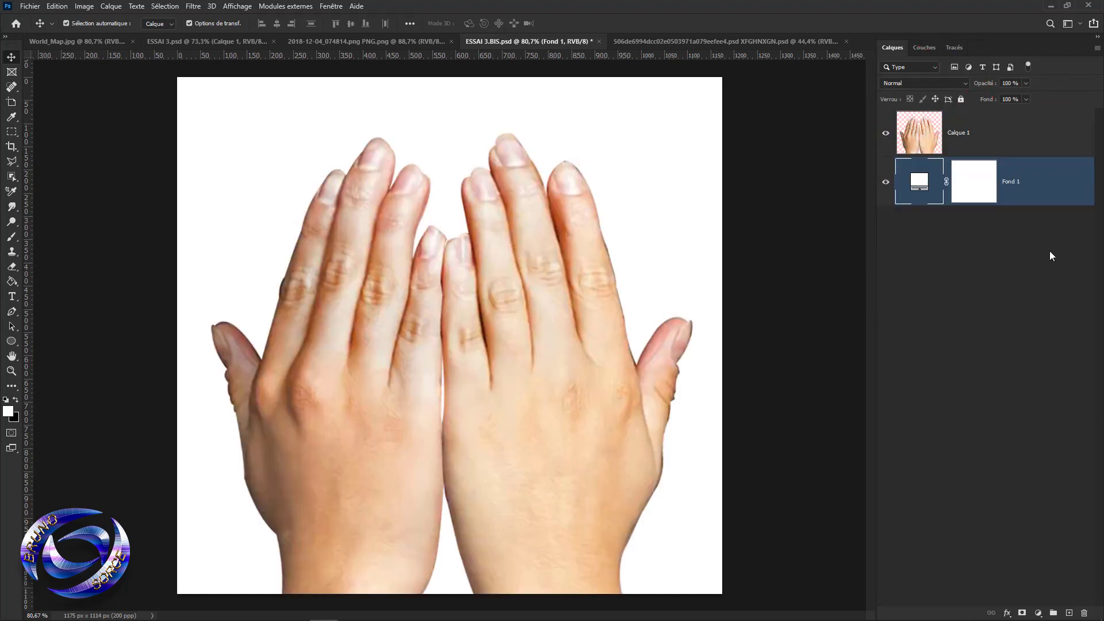
# Step: Duplicate the hands layer Calque 1 and desaturate the copy
pyautogui.click(997, 137)
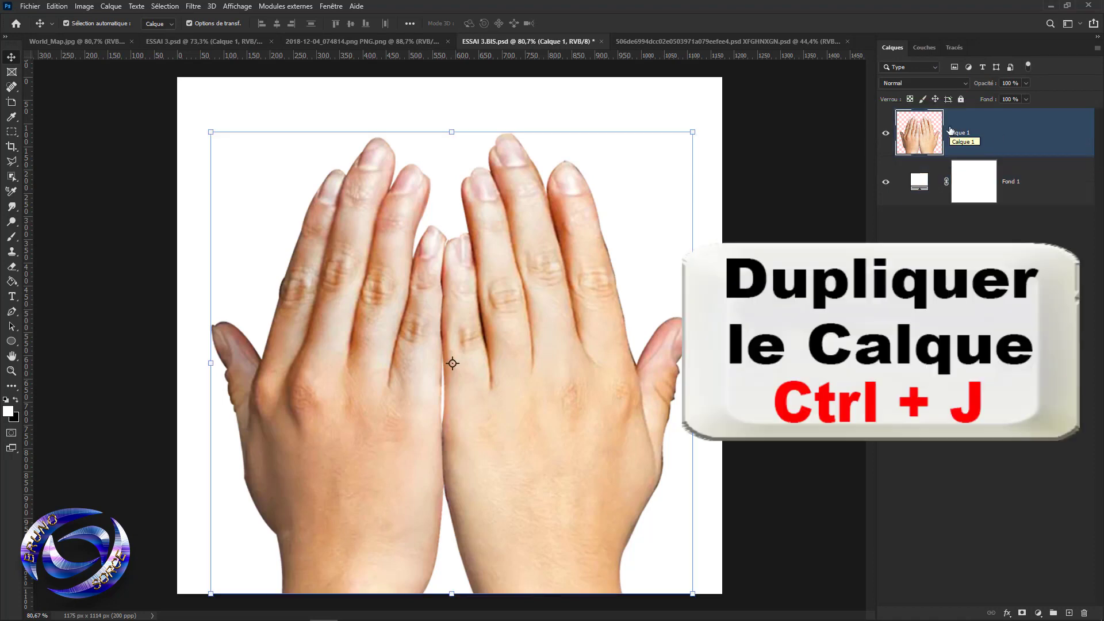
pyautogui.hotkey('ctrl', 'j')
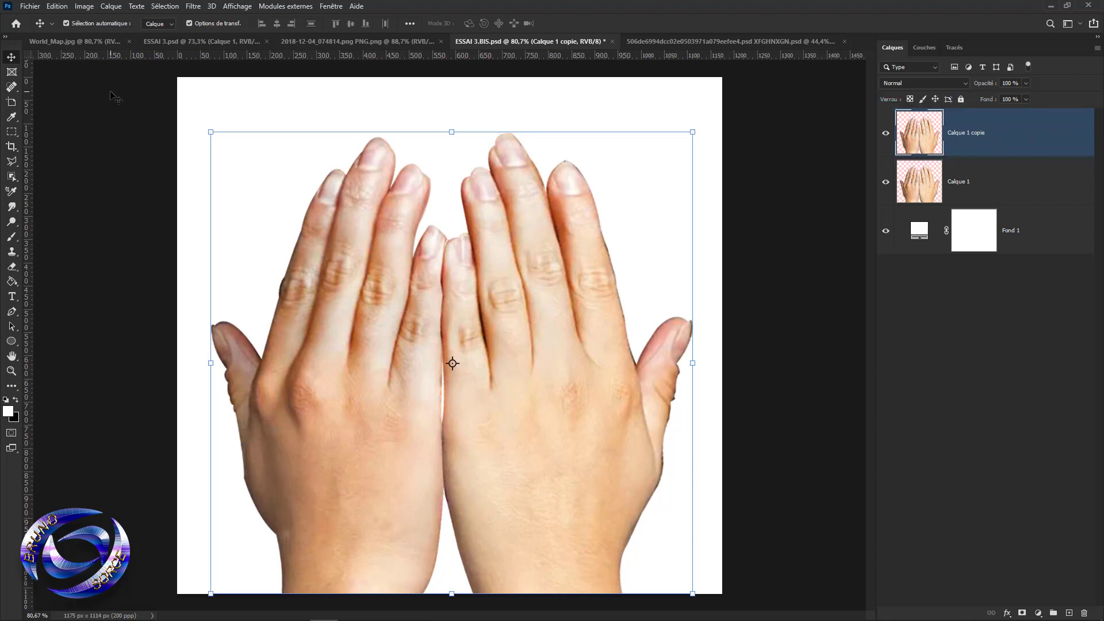
pyautogui.click(82, 7)
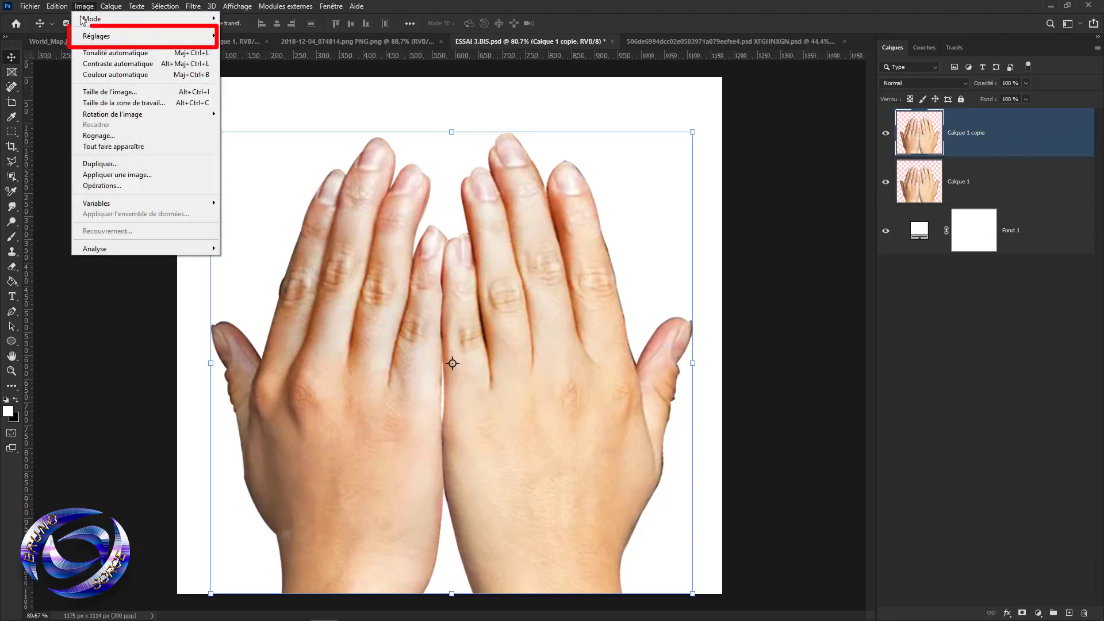
pyautogui.moveTo(144, 36)
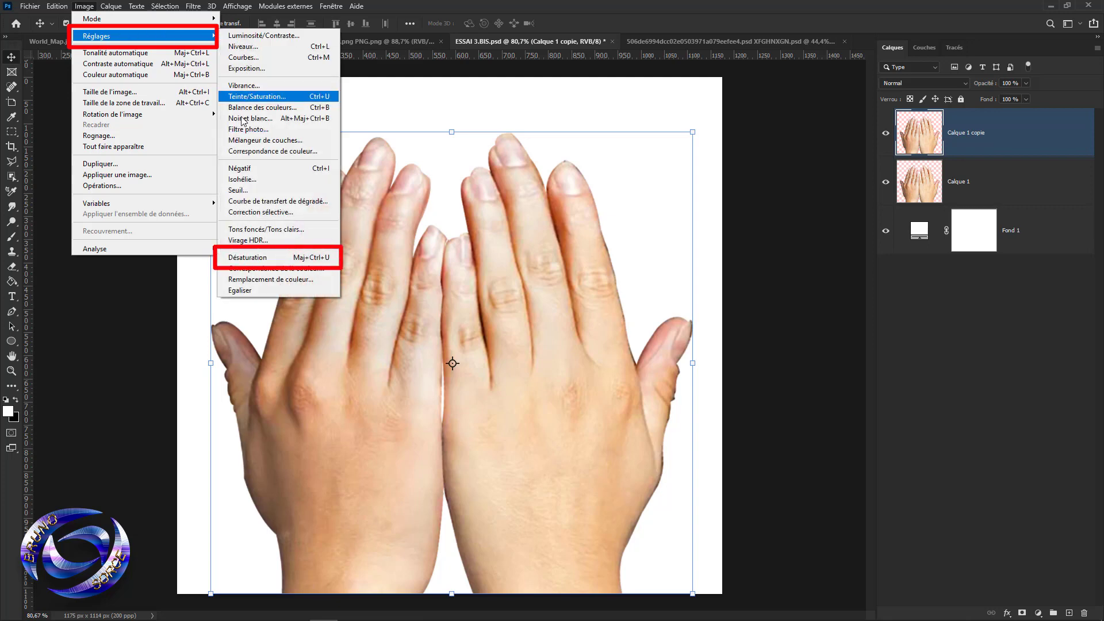
pyautogui.click(246, 258)
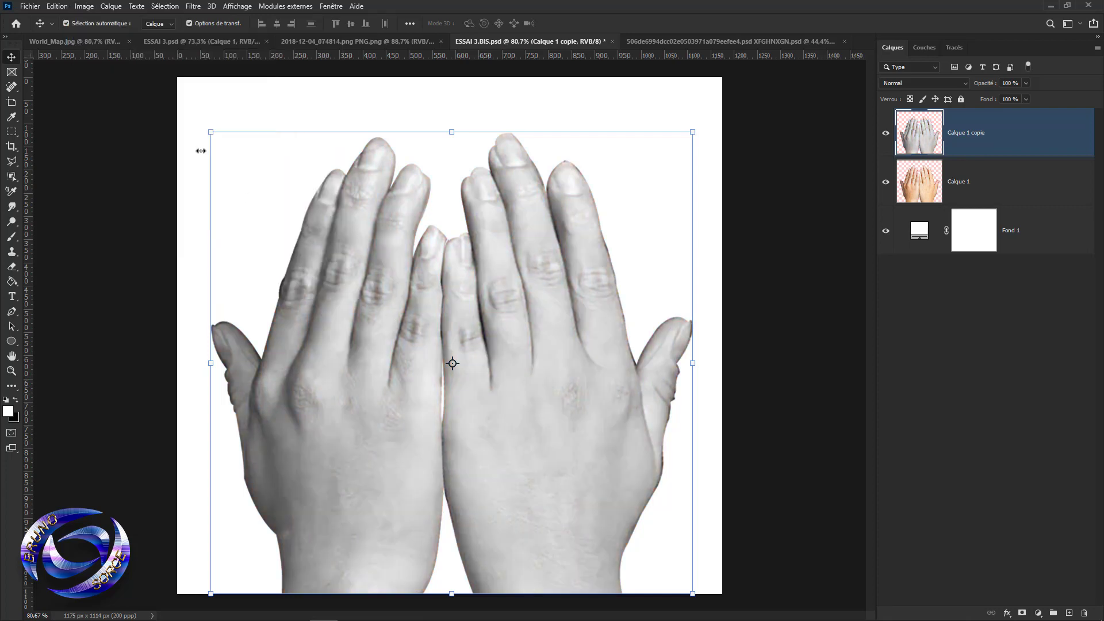
# Step: Apply Brightness/Contrast to the desaturated hands copy with brightness -15 and contrast 100
pyautogui.click(84, 8)
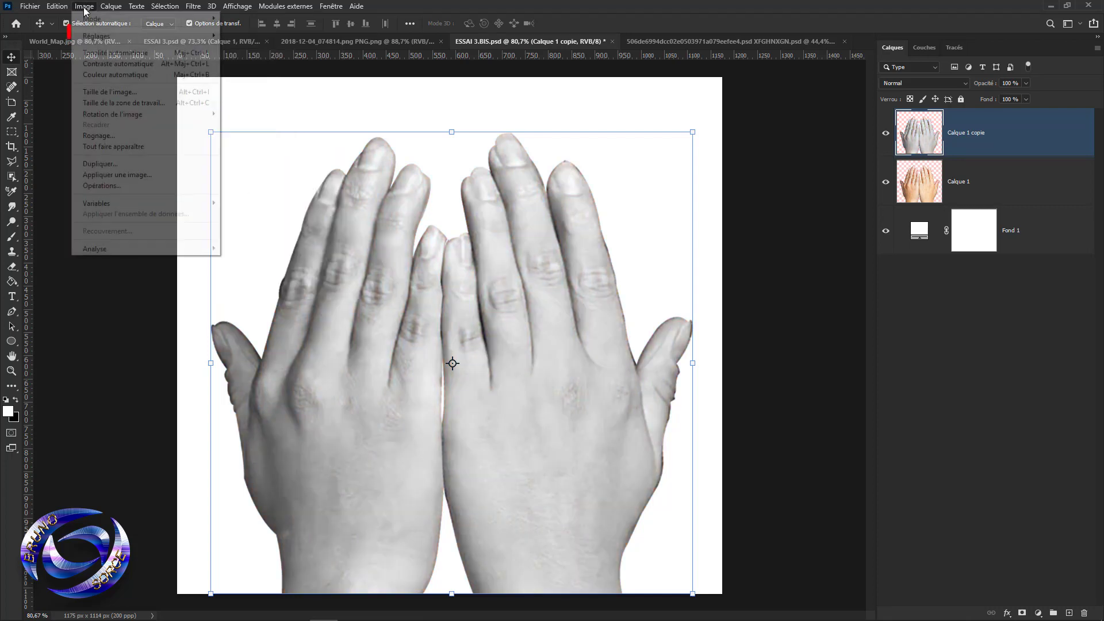
pyautogui.moveTo(89, 38)
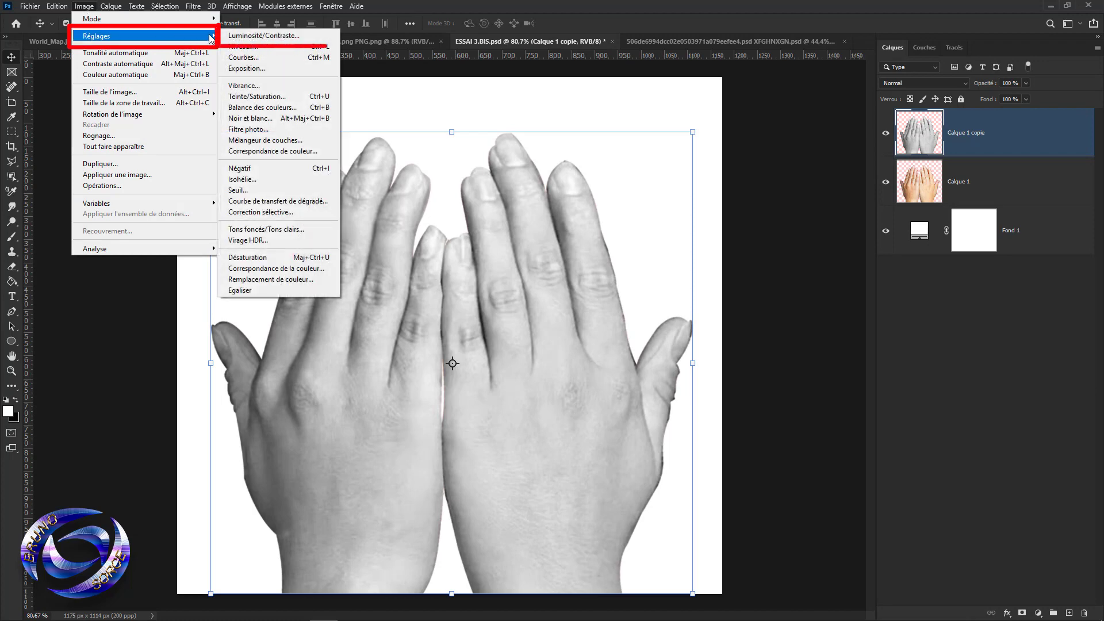
pyautogui.click(253, 36)
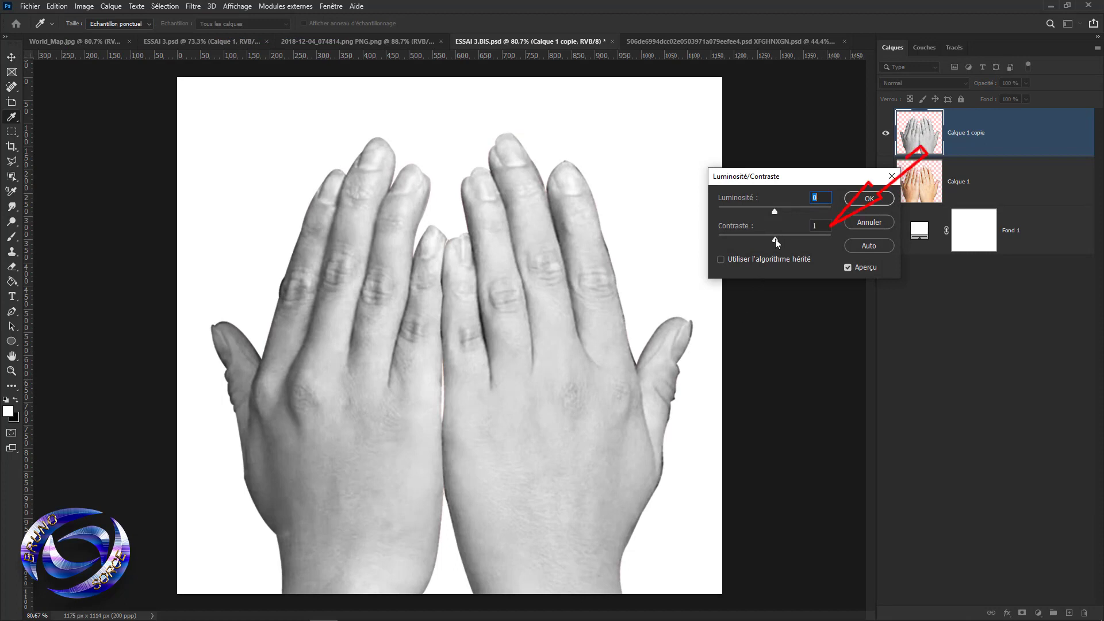
pyautogui.moveTo(775, 240); pyautogui.dragTo(853, 238)
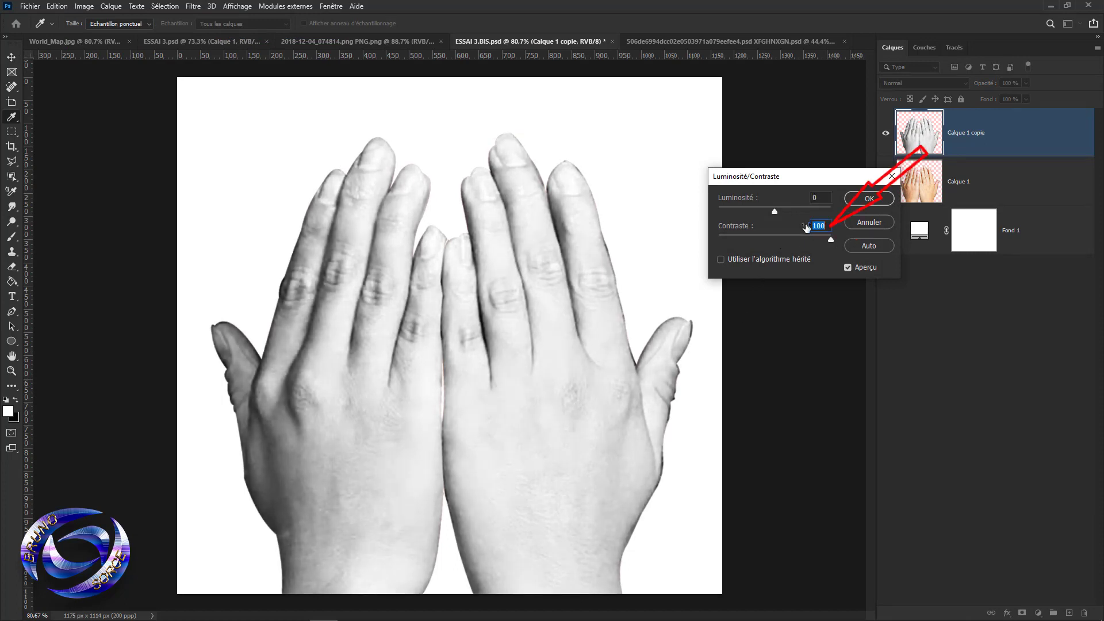
pyautogui.click(774, 211)
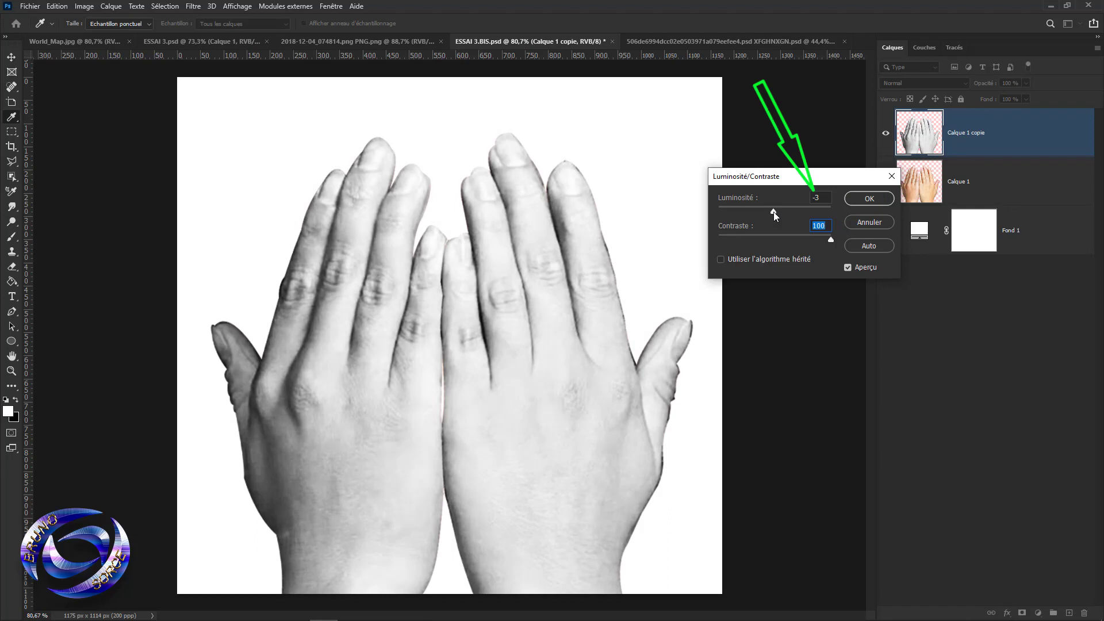
pyautogui.moveTo(773, 212); pyautogui.dragTo(768, 213)
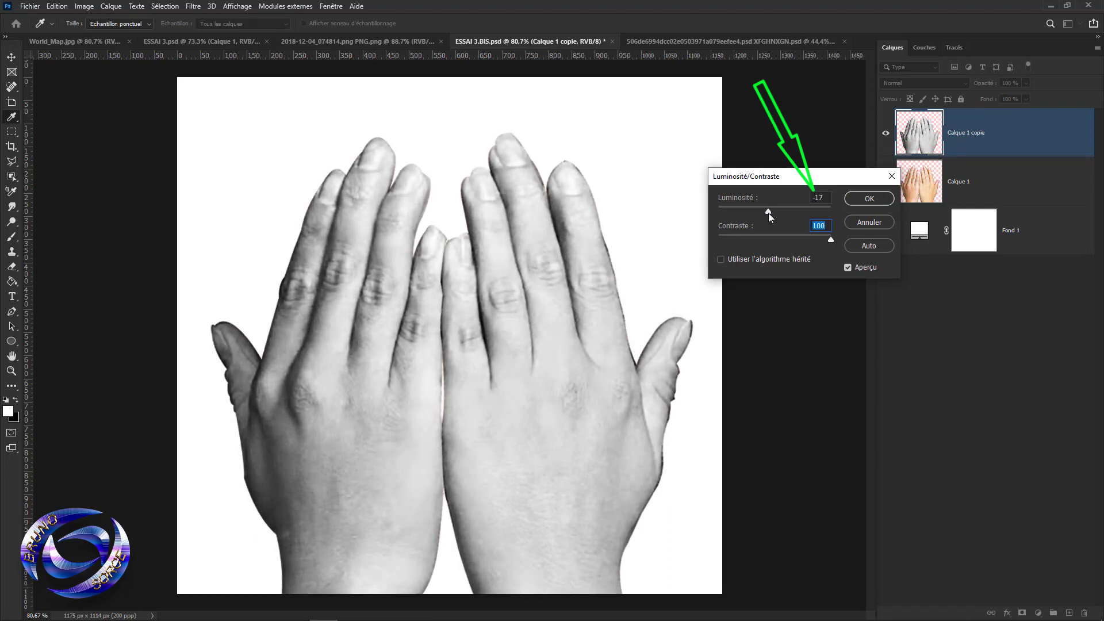
pyautogui.click(810, 197)
pyautogui.write('-15')
pyautogui.click(883, 200)
pyautogui.press('v')
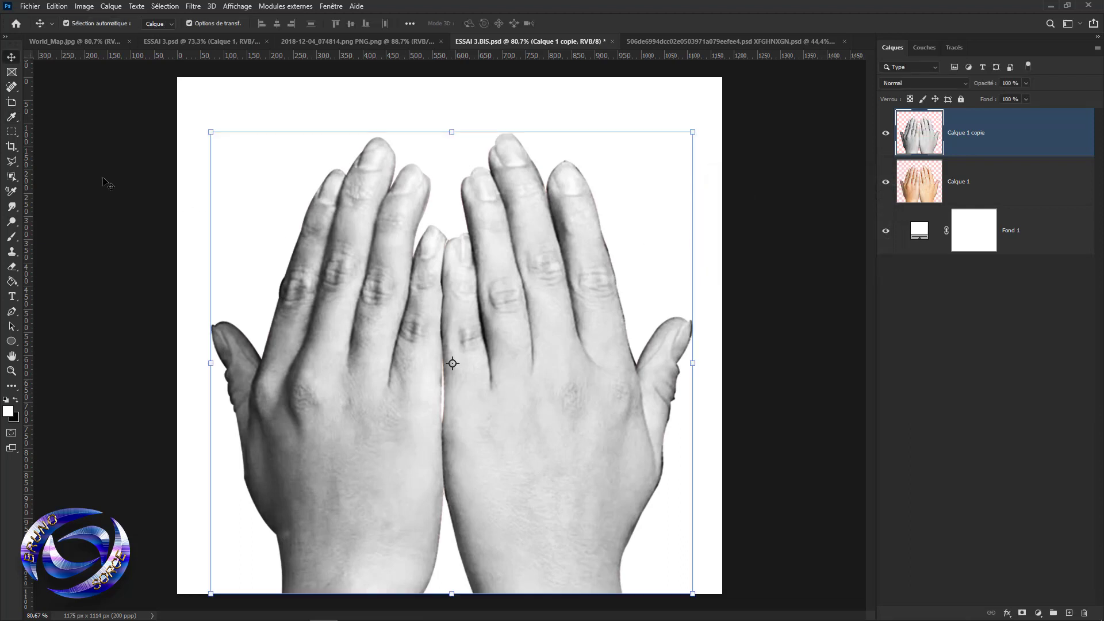
# Step: Apply Levels to the desaturated hands copy with shadow input 60 and midtone input 1.30
pyautogui.click(83, 7)
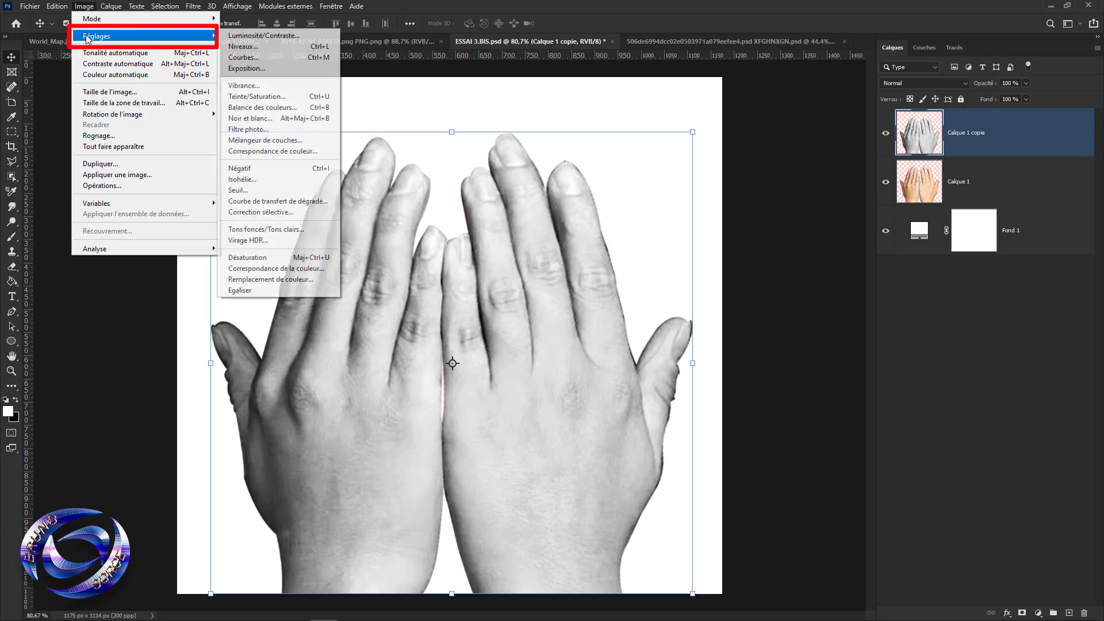
pyautogui.click(240, 47)
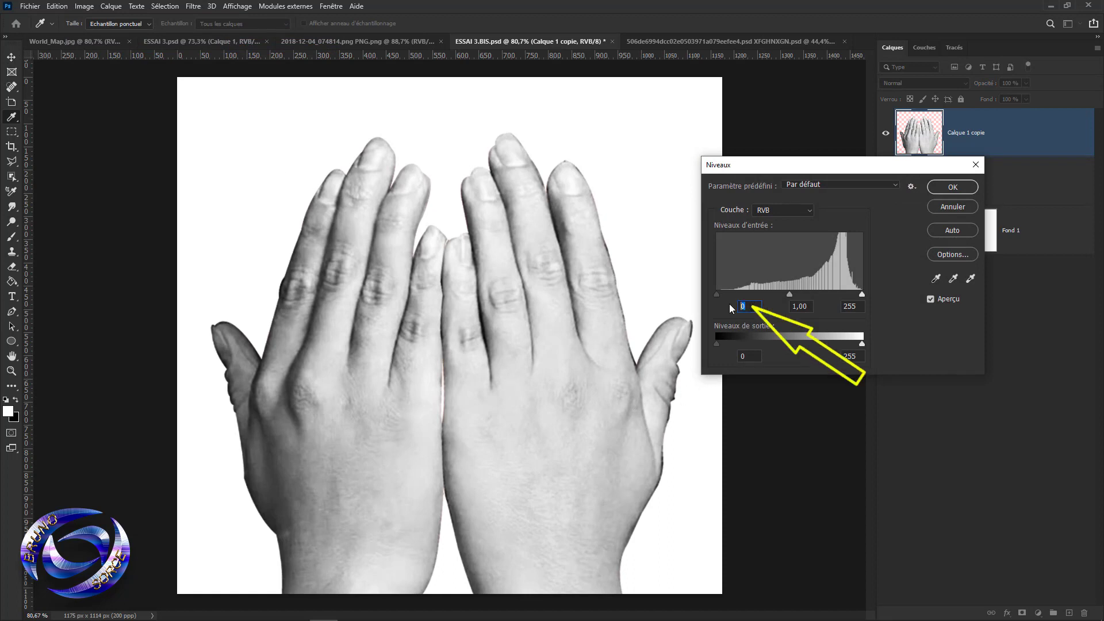
pyautogui.write('60')
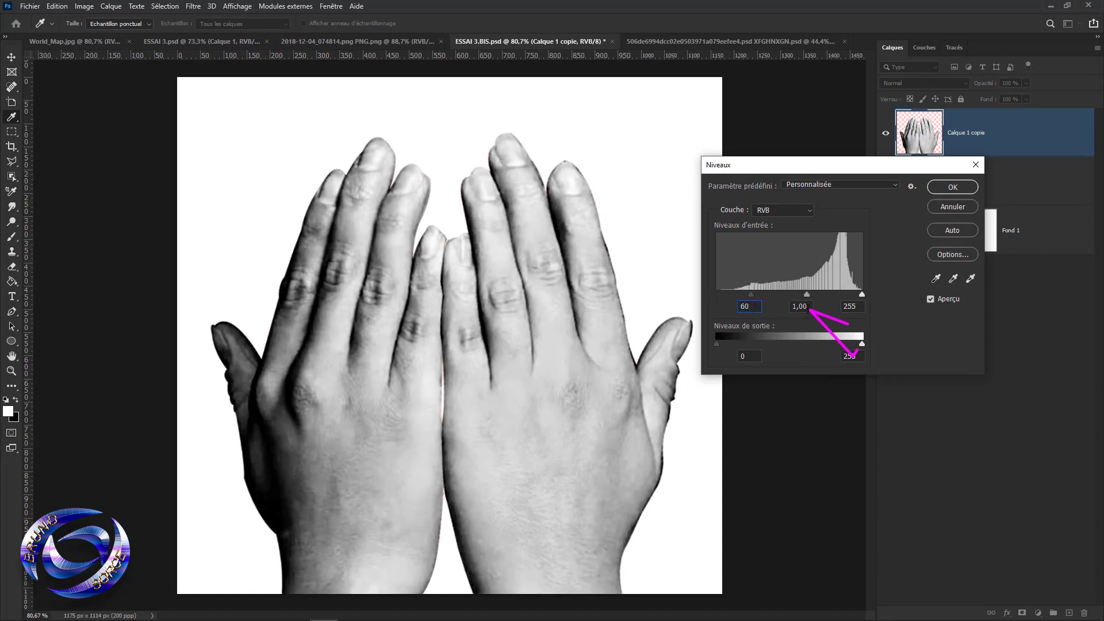
pyautogui.click(809, 305)
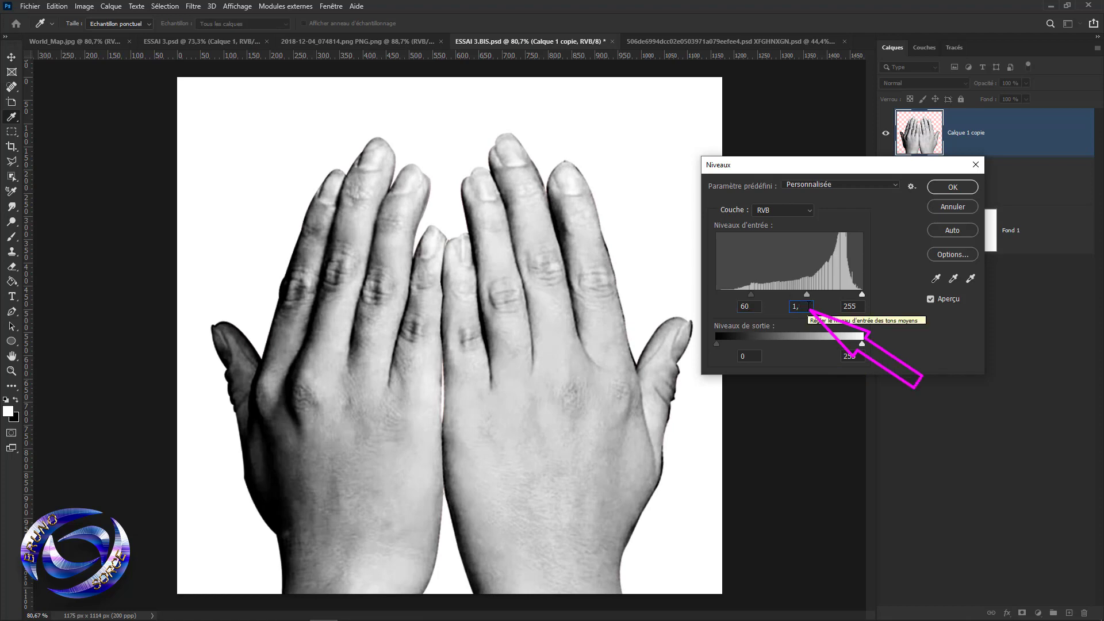
pyautogui.write('30')
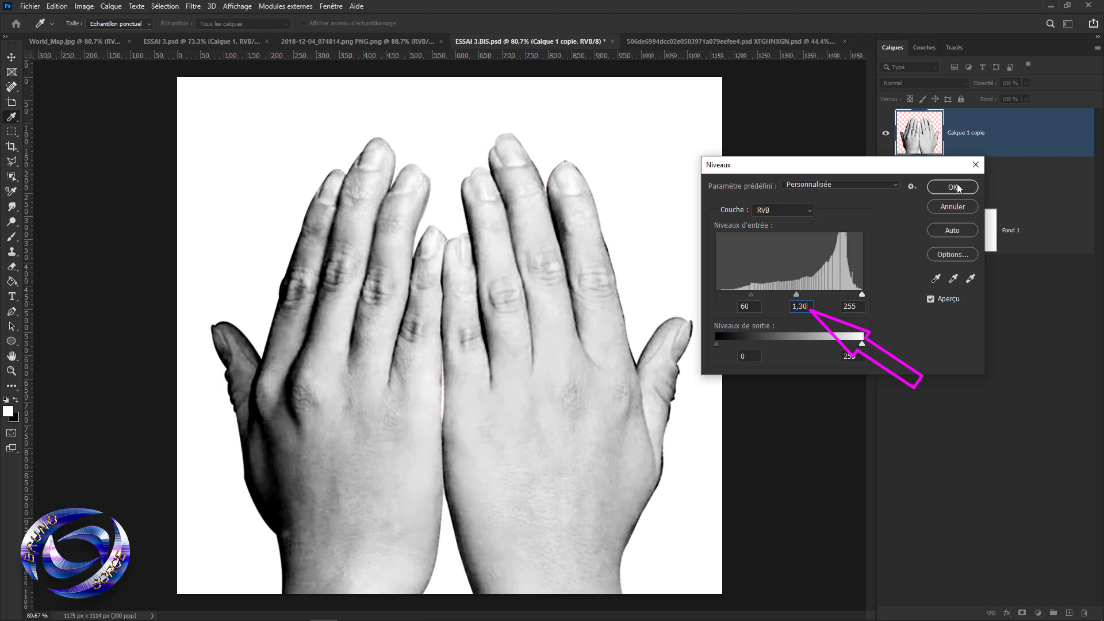
pyautogui.click(952, 187)
pyautogui.press('v')
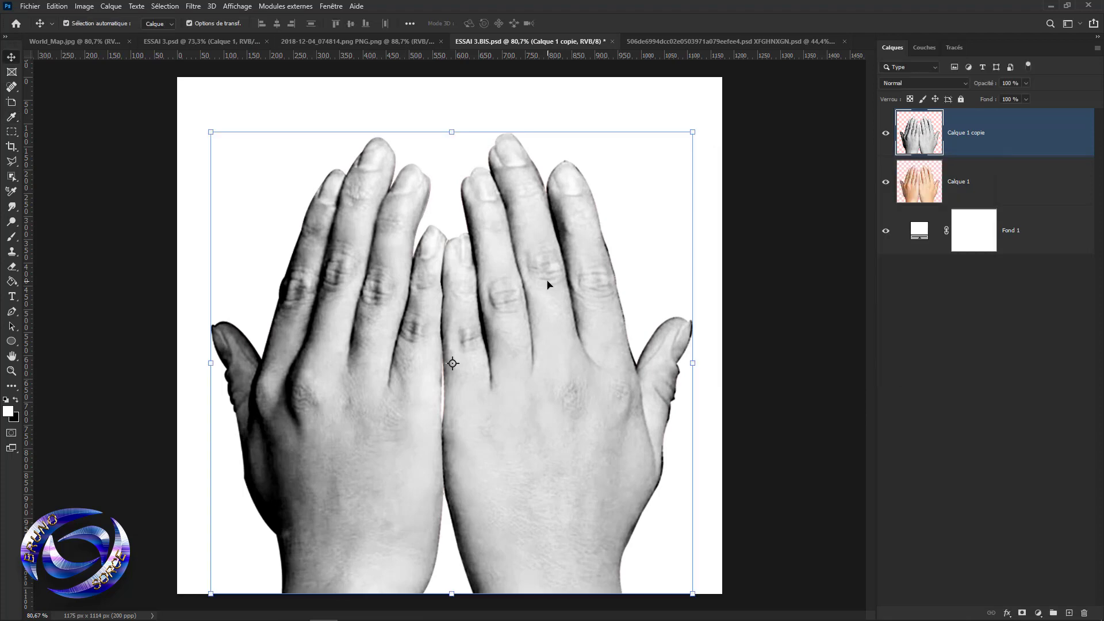
# Step: Duplicate the black-and-white layer Calque 1 copie into a new document named XXX
pyautogui.rightClick(1023, 132)
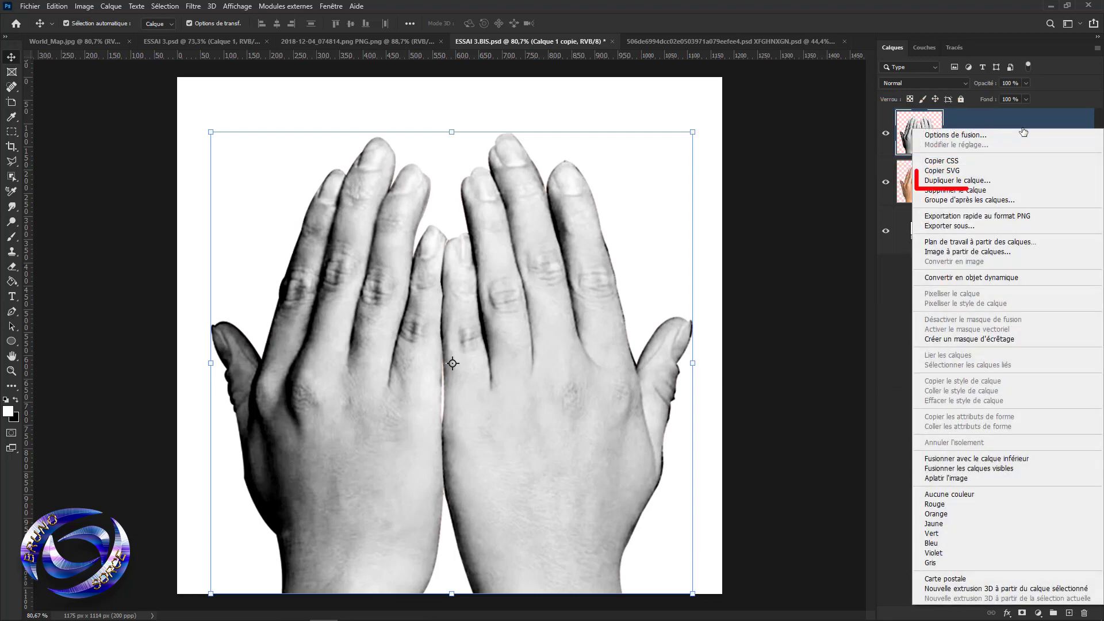
pyautogui.click(947, 182)
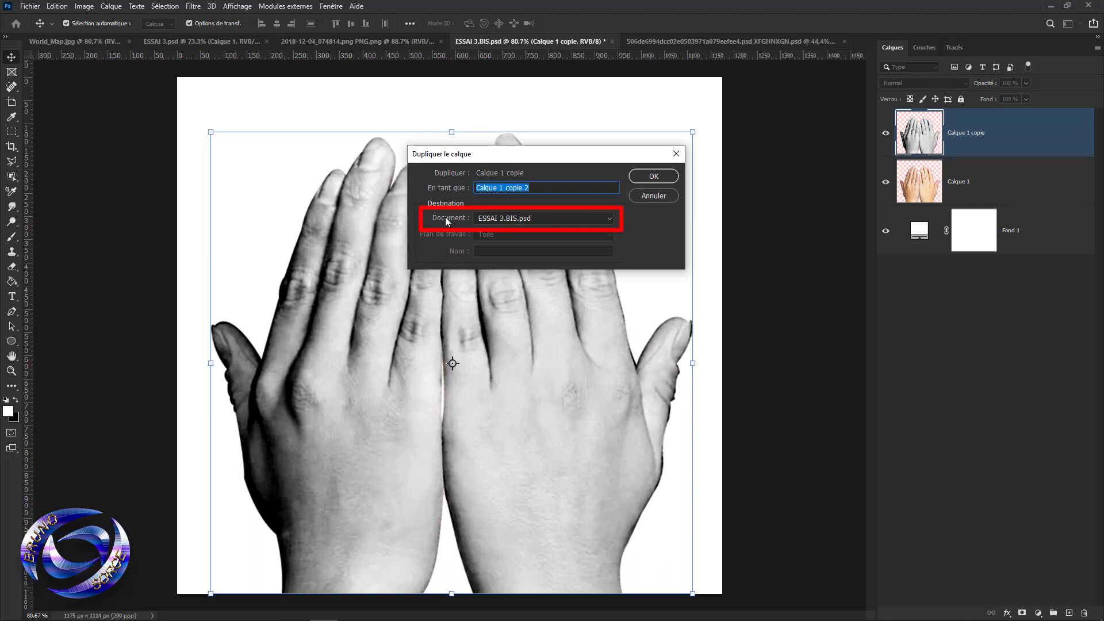
pyautogui.click(609, 218)
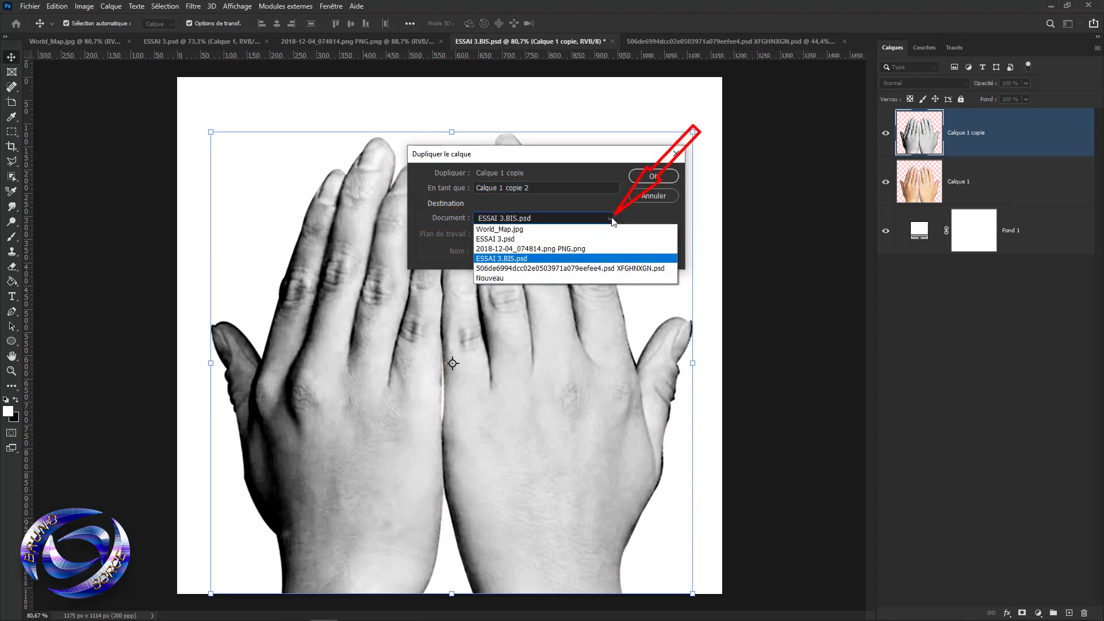
pyautogui.click(486, 278)
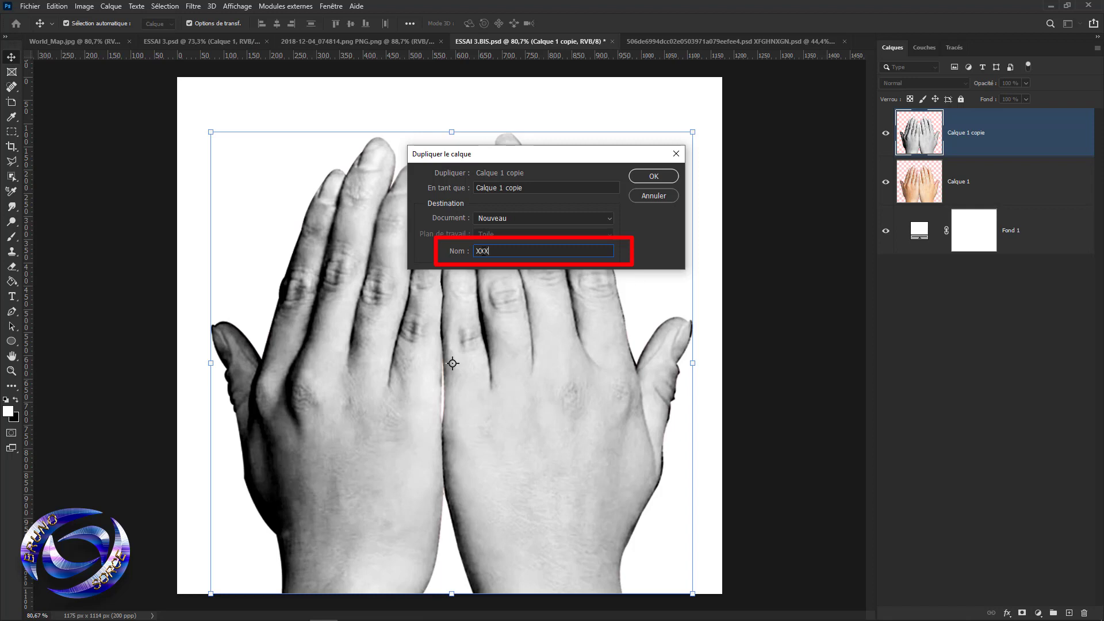
pyautogui.click(654, 179)
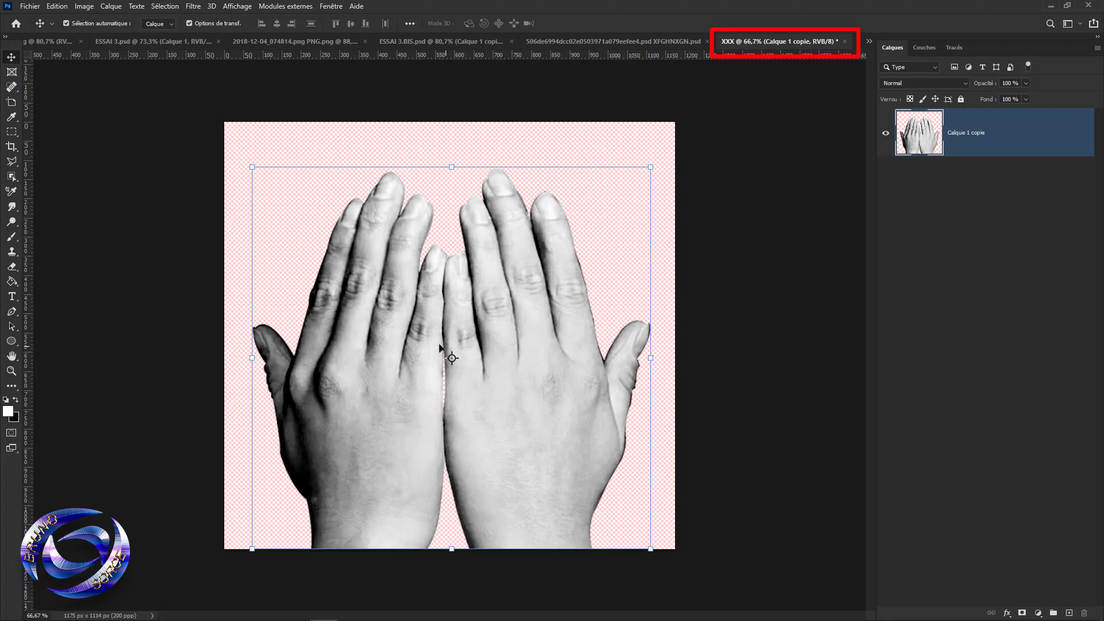
# Step: Save the new document as XXX.psd in the CARTE SUR VISAGE folder with maximized compatibility, and close it
pyautogui.click(30, 6)
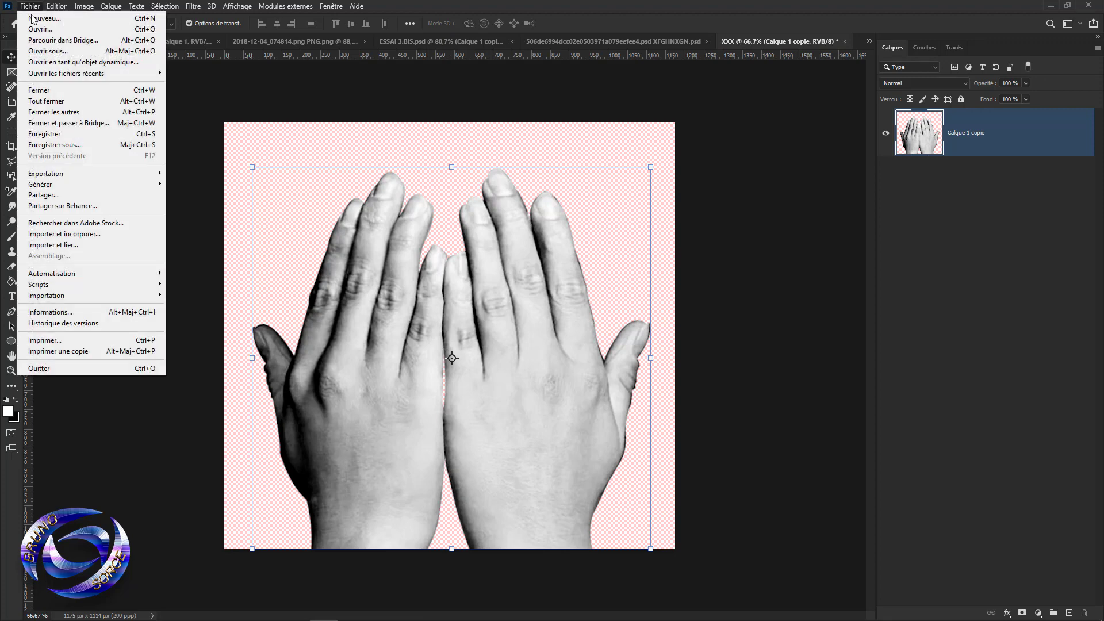
pyautogui.click(44, 146)
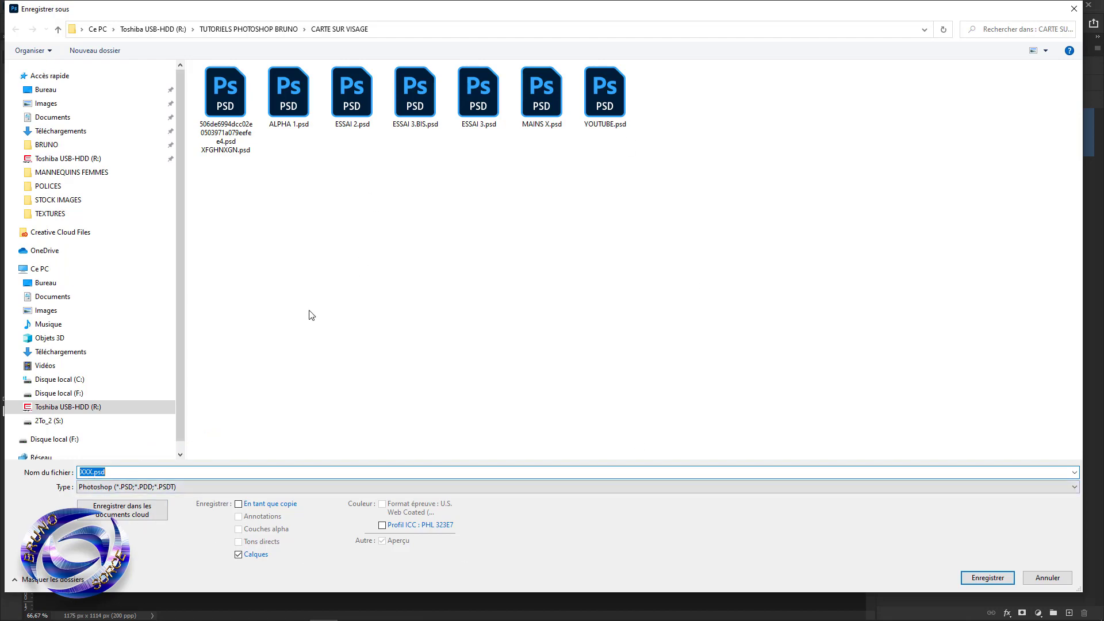
pyautogui.click(986, 579)
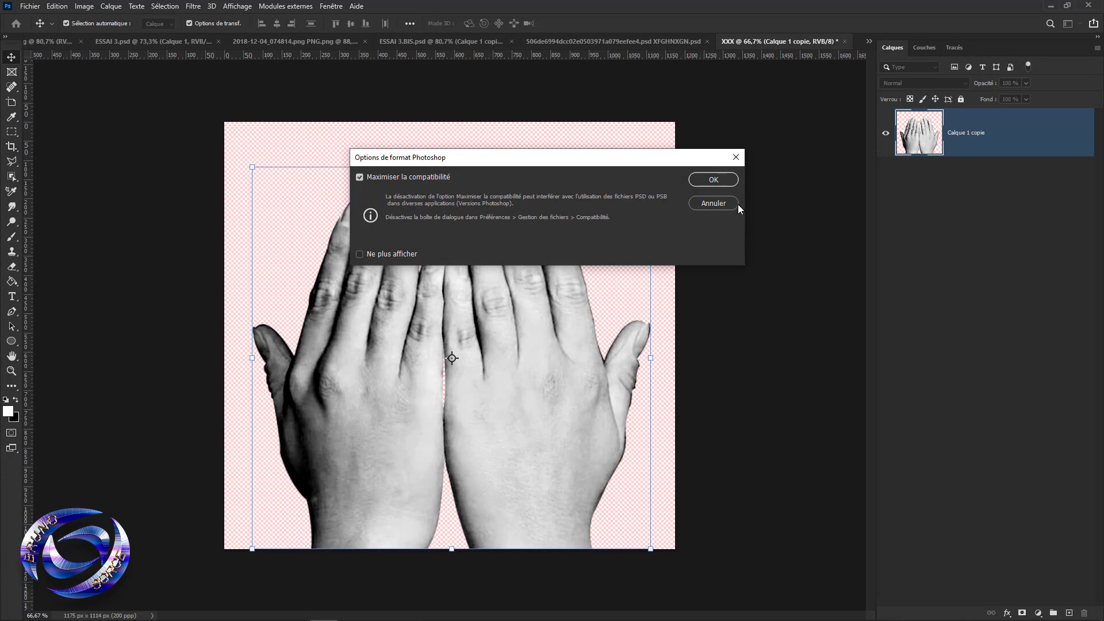
pyautogui.click(729, 181)
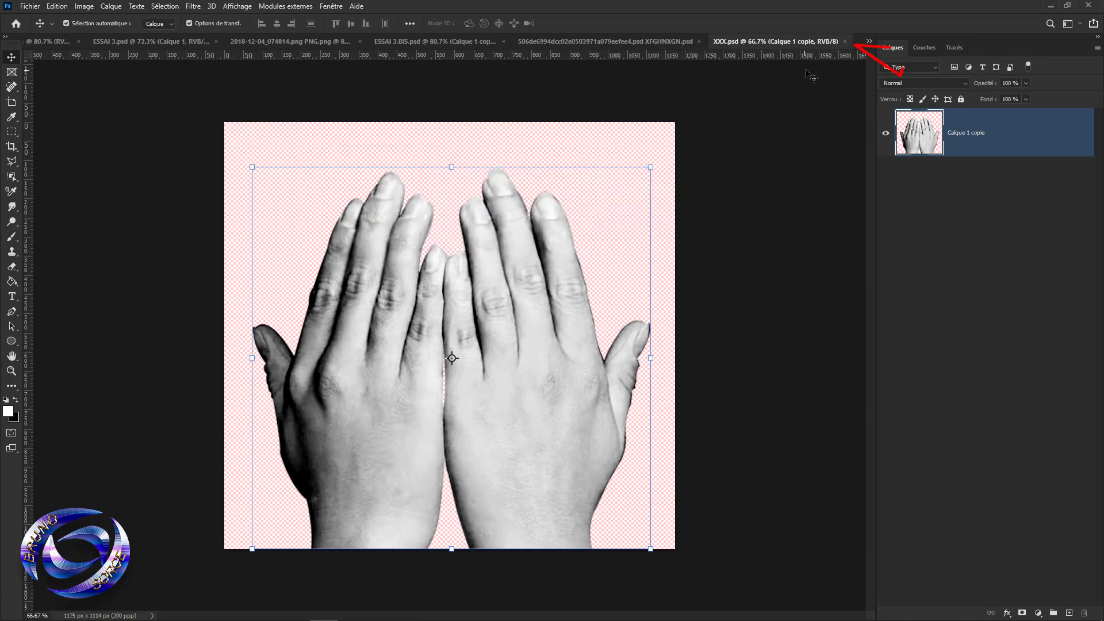
pyautogui.click(845, 42)
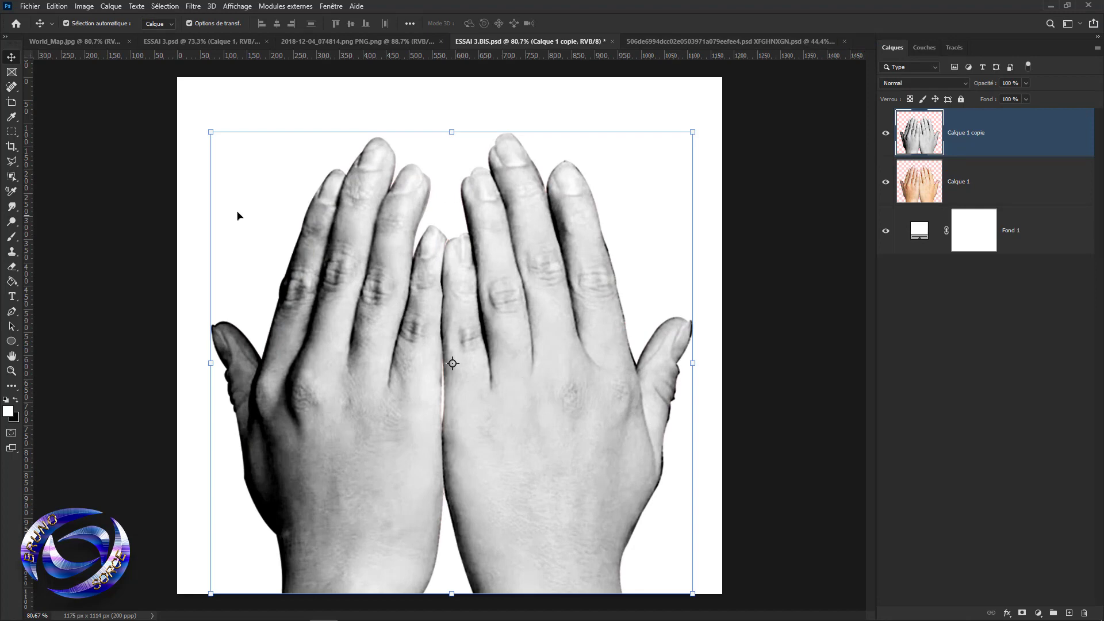
# Step: Copy the world map from World_Map.jpg into ESSAI 3.BIS.psd as a layer above the black-and-white hands
pyautogui.click(30, 7)
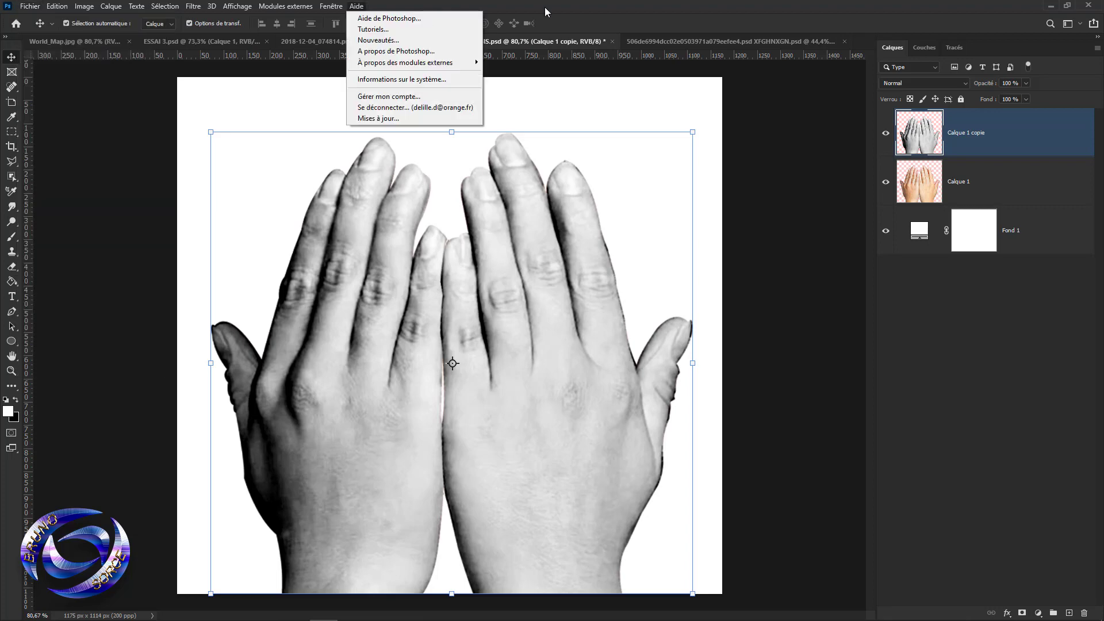
pyautogui.click(545, 9)
pyautogui.click(80, 42)
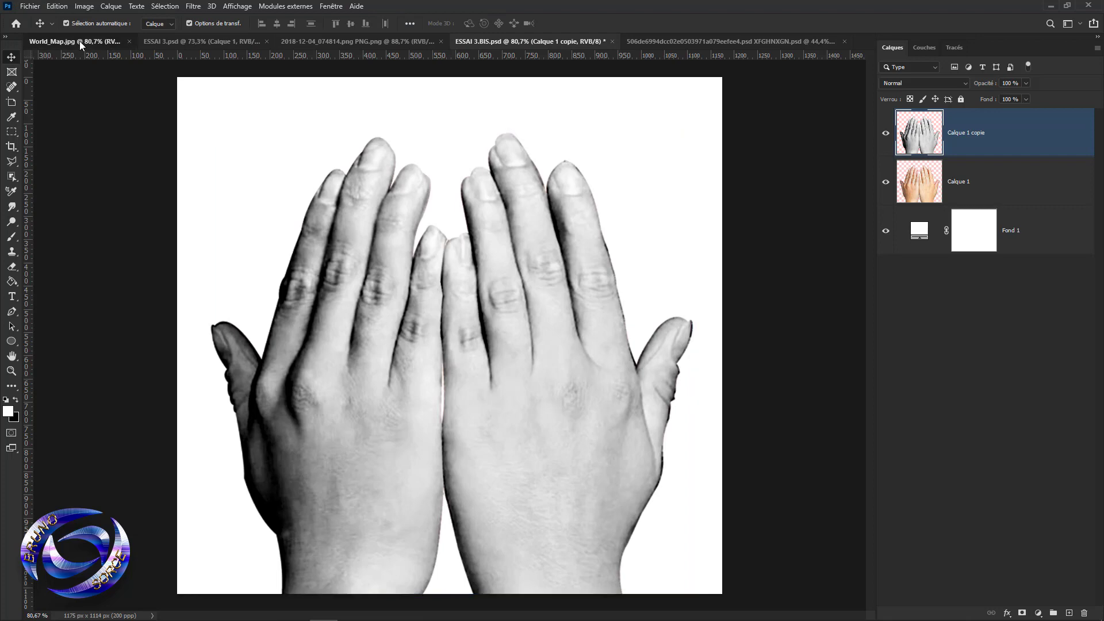
pyautogui.click(515, 233)
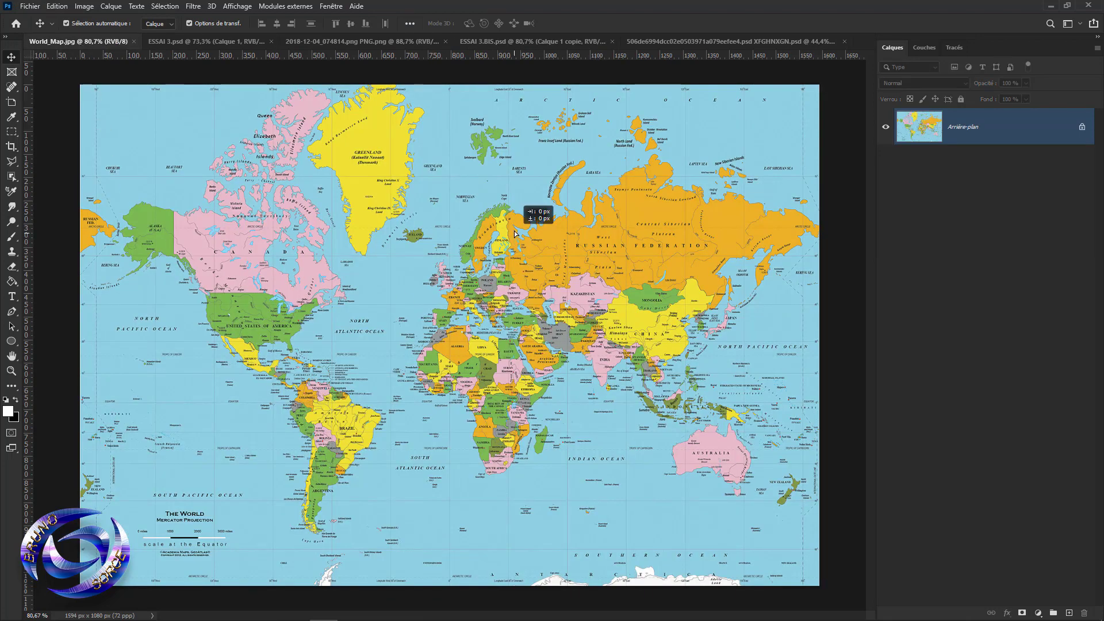
pyautogui.moveTo(514, 232); pyautogui.dragTo(522, 74)
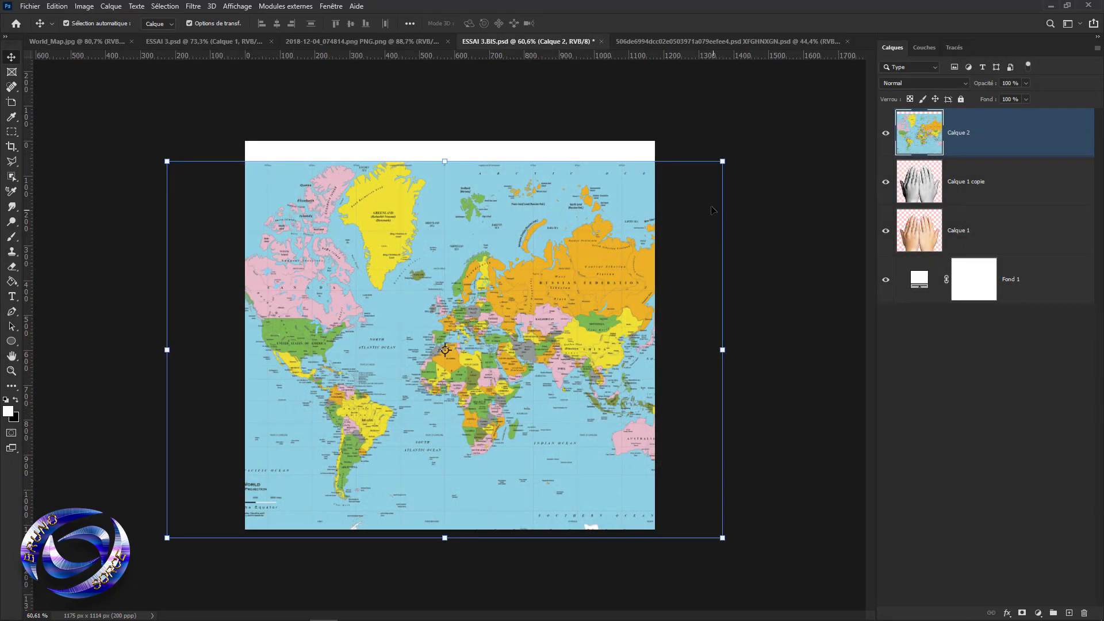
# Step: Scale the map layer proportionally to about 91.57% and centre it horizontally over the hands, covering fingertips to wrists
pyautogui.click(723, 161)
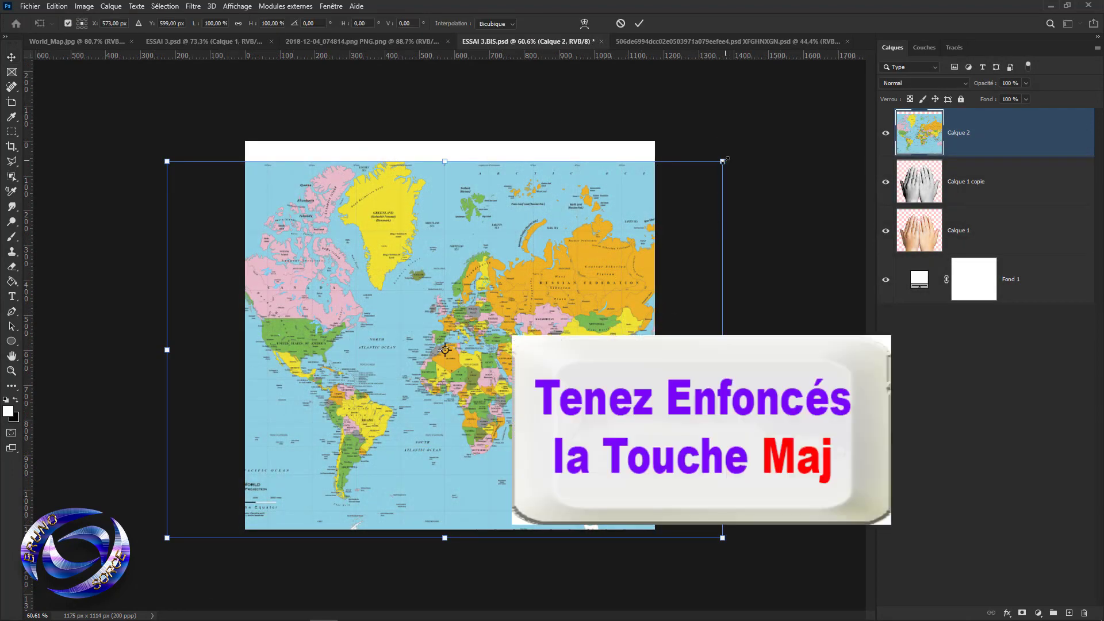
pyautogui.moveTo(722, 161); pyautogui.dragTo(620, 230)
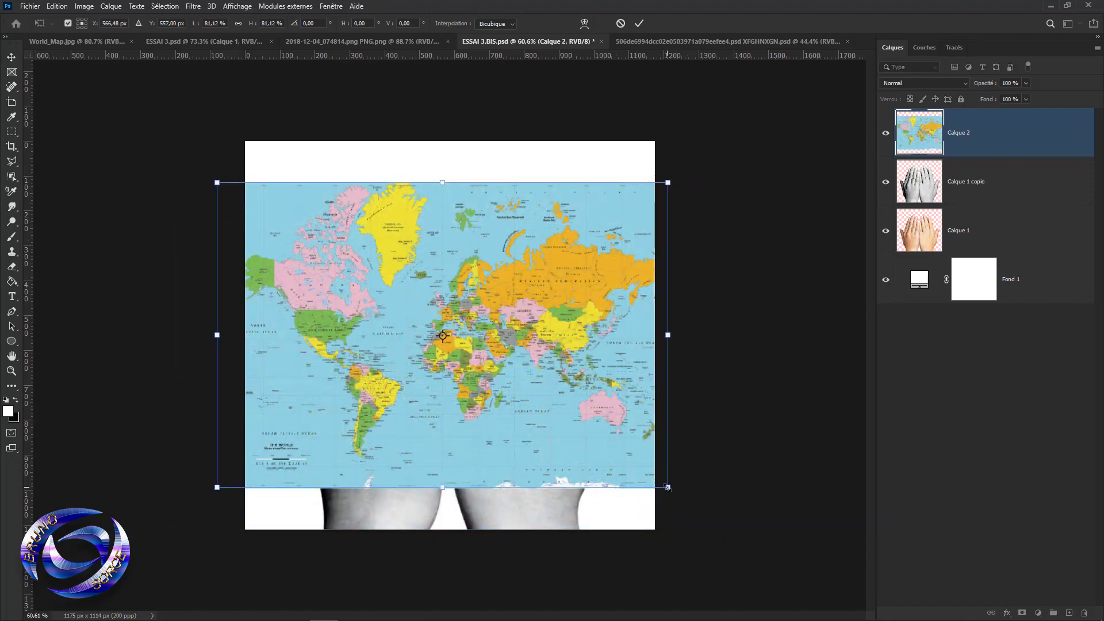
pyautogui.moveTo(668, 487); pyautogui.dragTo(726, 526)
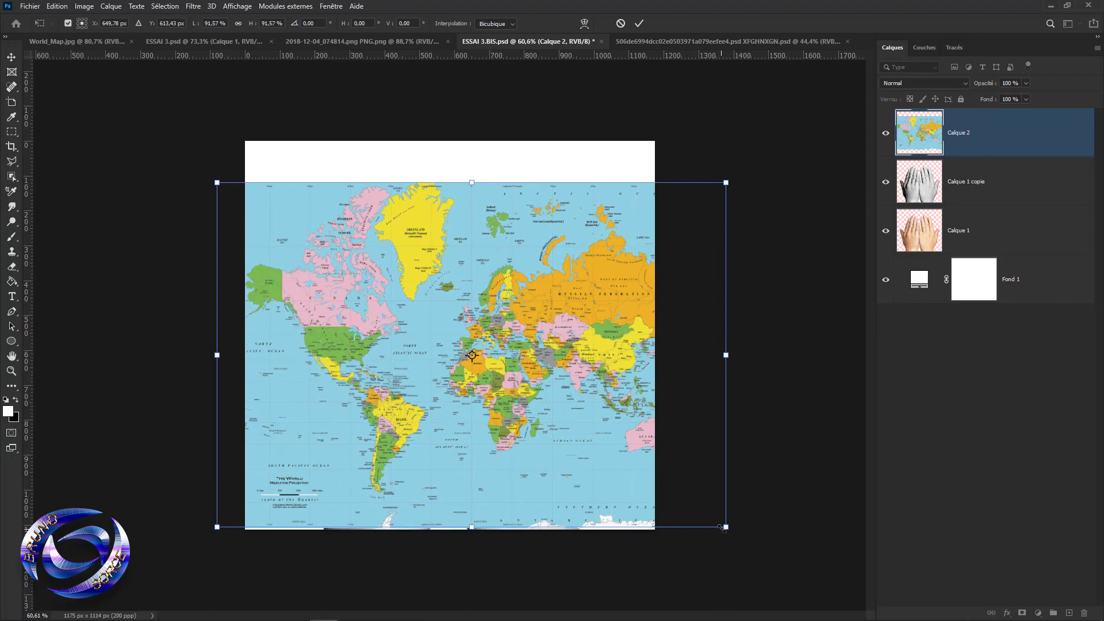
pyautogui.moveTo(551, 342); pyautogui.dragTo(523, 330)
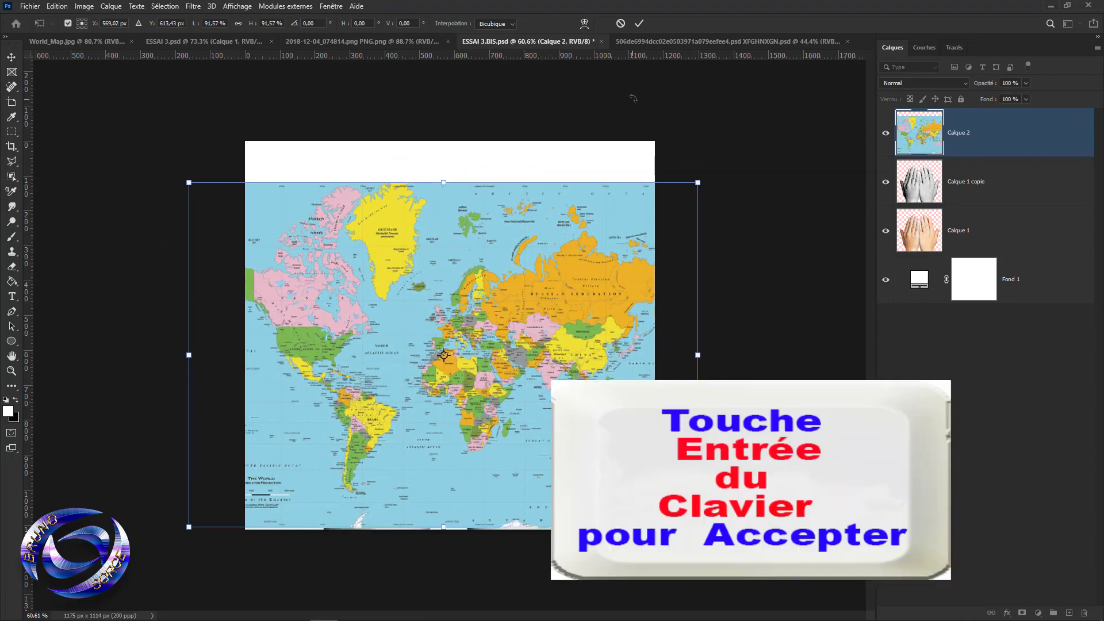
pyautogui.press('Return')
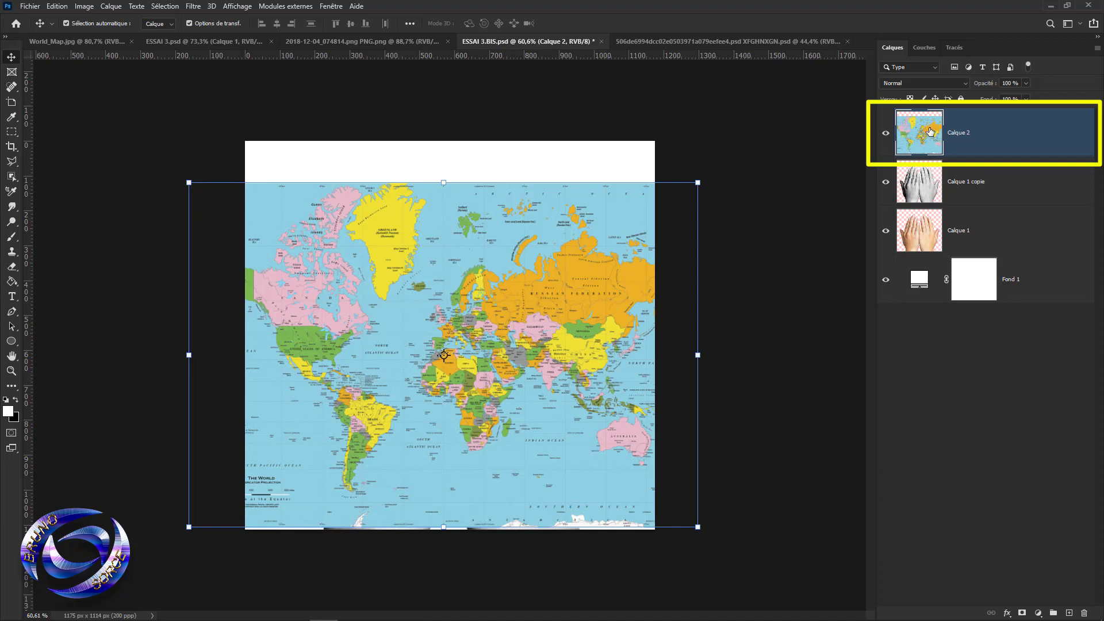
# Step: Set the map layer's blend mode to Produit and transform it in Perspective so its upper edge is narrower than its lower edge
pyautogui.click(909, 84)
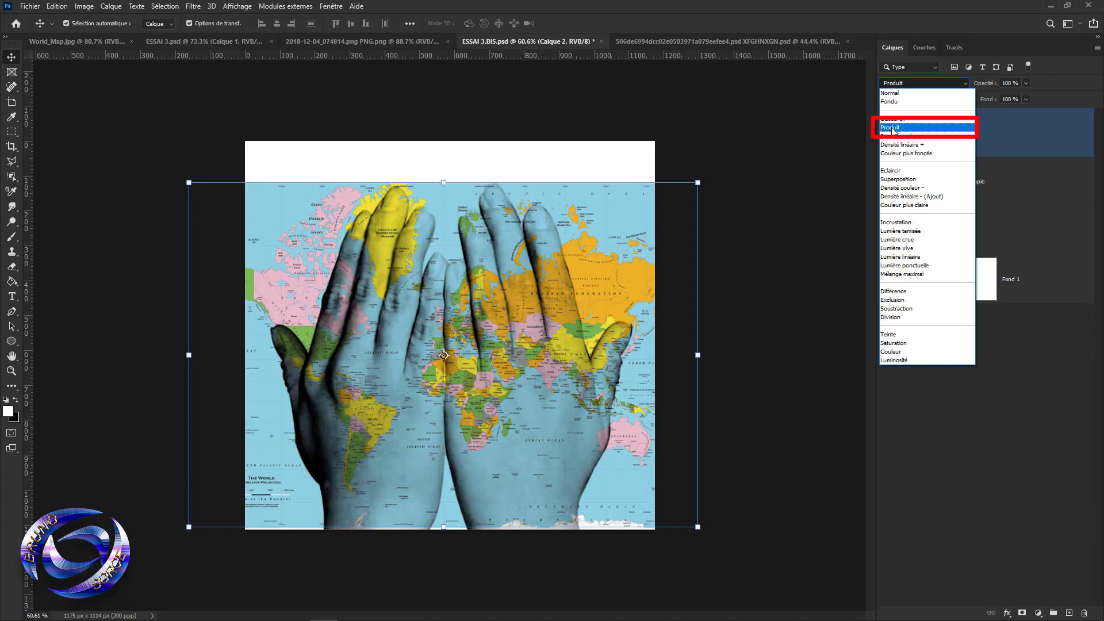
pyautogui.click(893, 128)
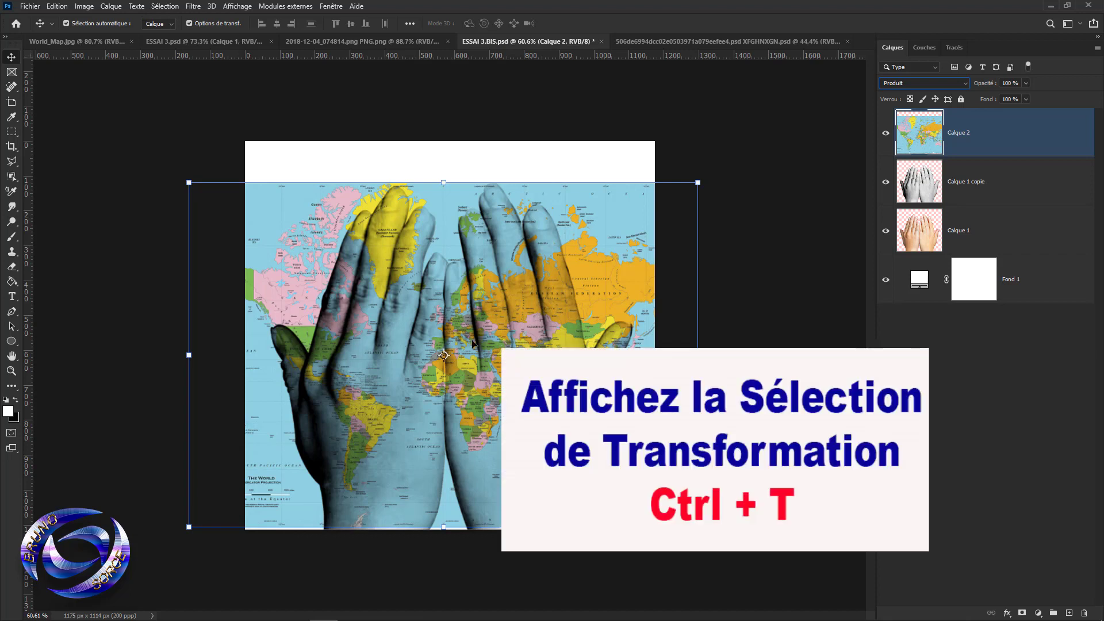
pyautogui.hotkey('ctrl', 't')
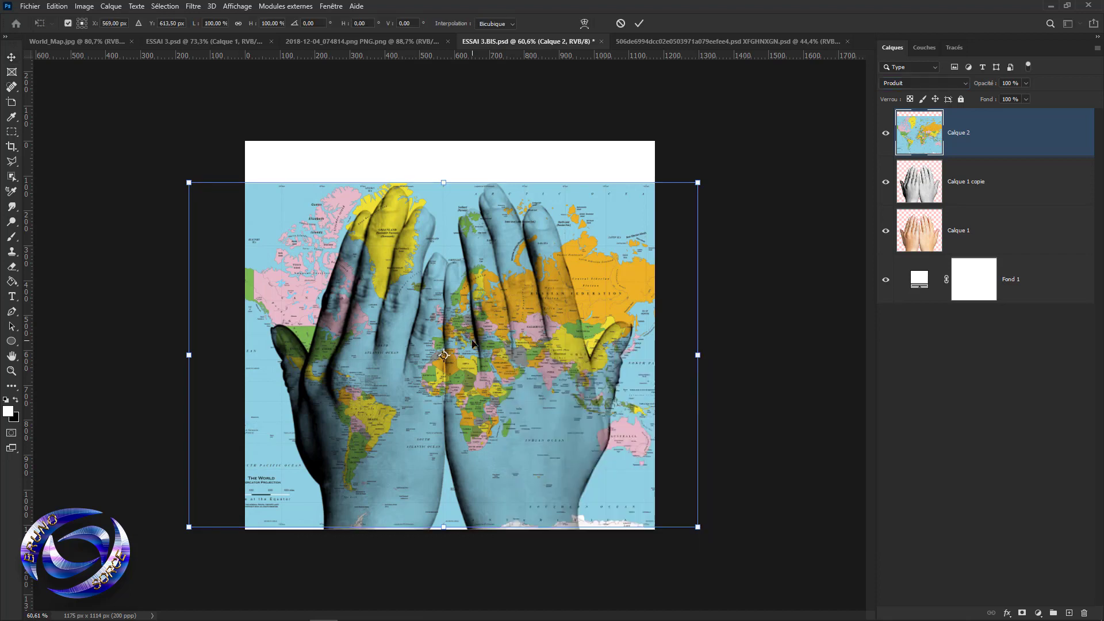
pyautogui.rightClick(445, 180)
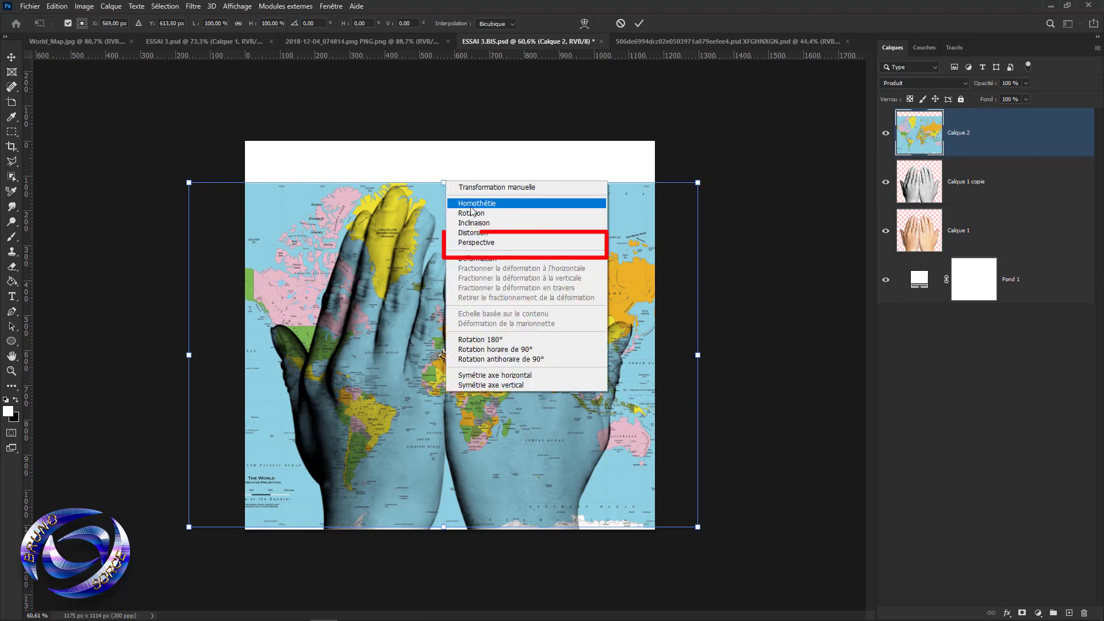
pyautogui.click(476, 243)
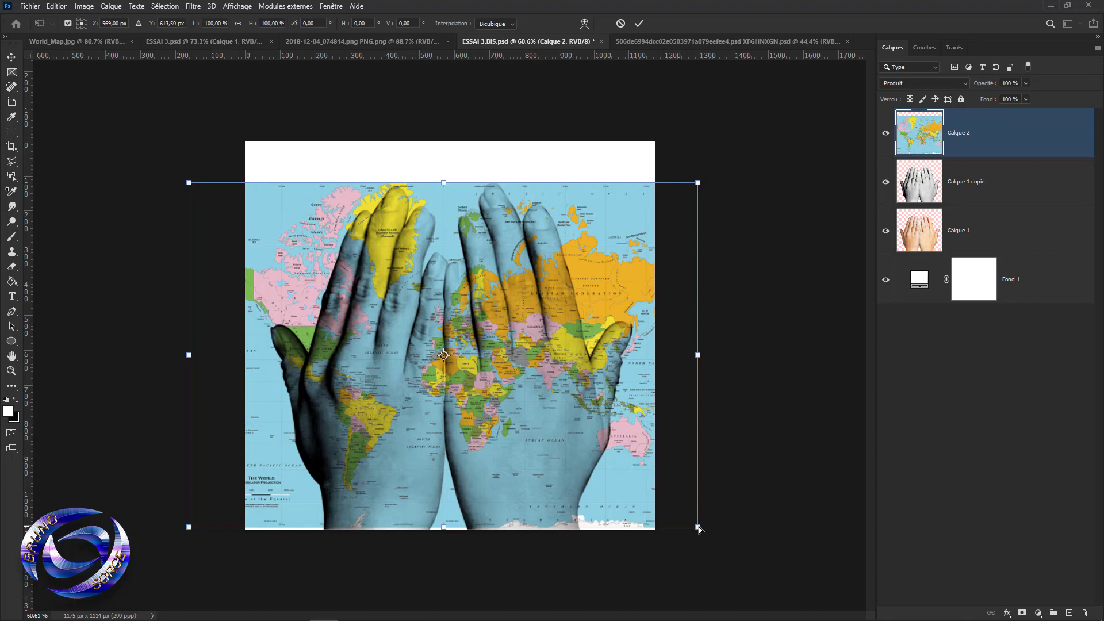
pyautogui.moveTo(697, 526)
pyautogui.mouseDown()
pyautogui.moveTo(533, 523)
pyautogui.moveTo(715, 532)
pyautogui.moveTo(694, 537)
pyautogui.moveTo(691, 527)
pyautogui.mouseUp()
pyautogui.moveTo(699, 183); pyautogui.dragTo(668, 180)
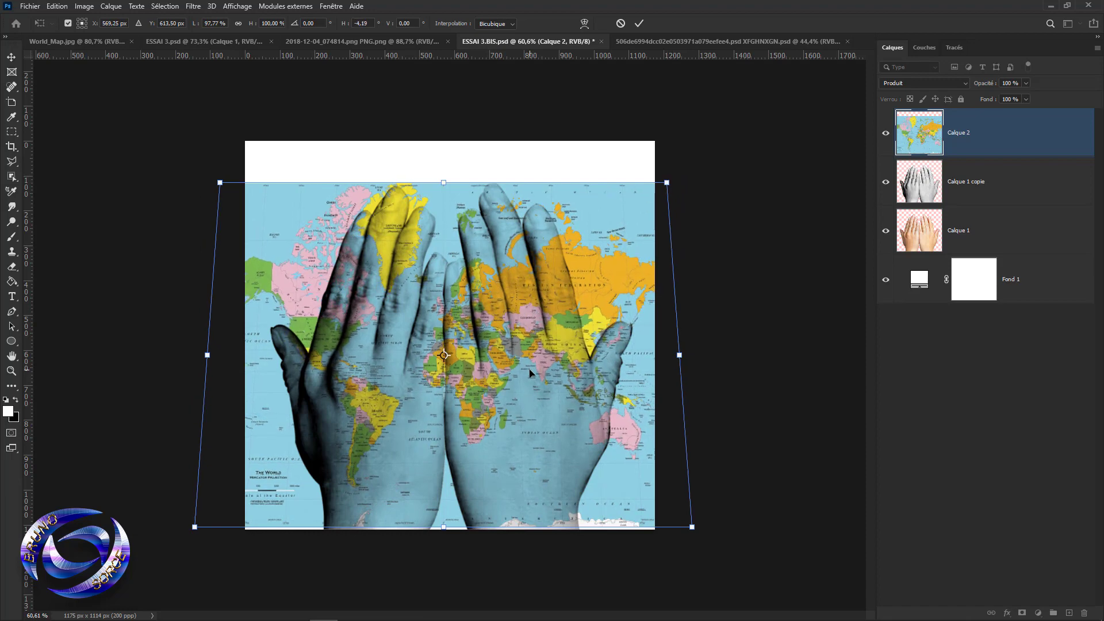
pyautogui.press('Return')
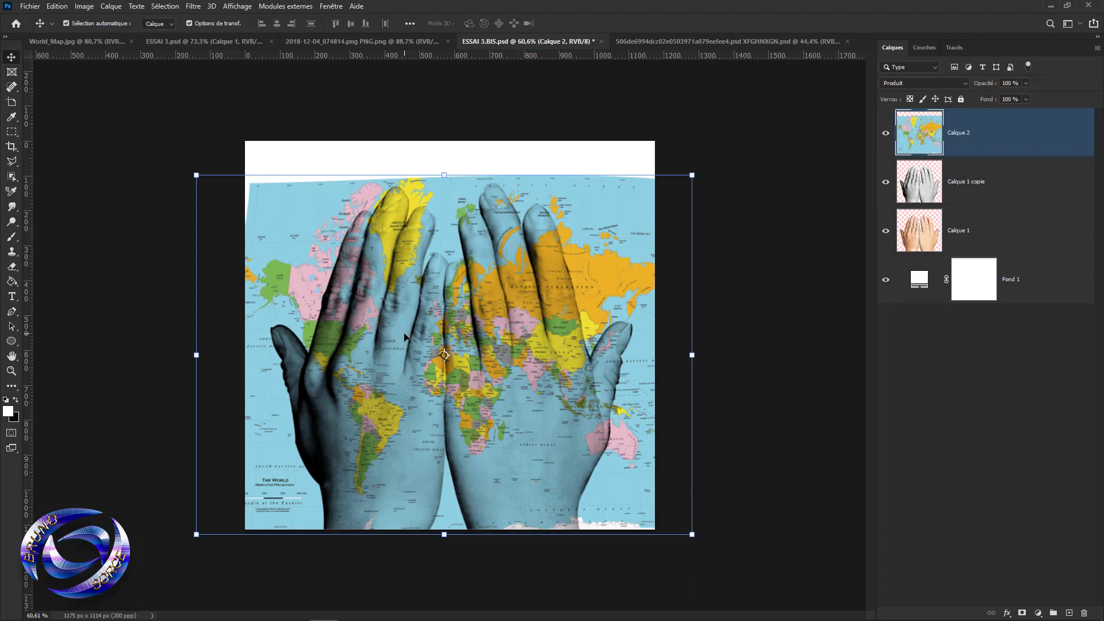
# Step: Apply the Dispersion filter to the map with horizontal and vertical scale 10, Adapter and Pixels du contour, using XXX.psd as reference image
pyautogui.click(193, 7)
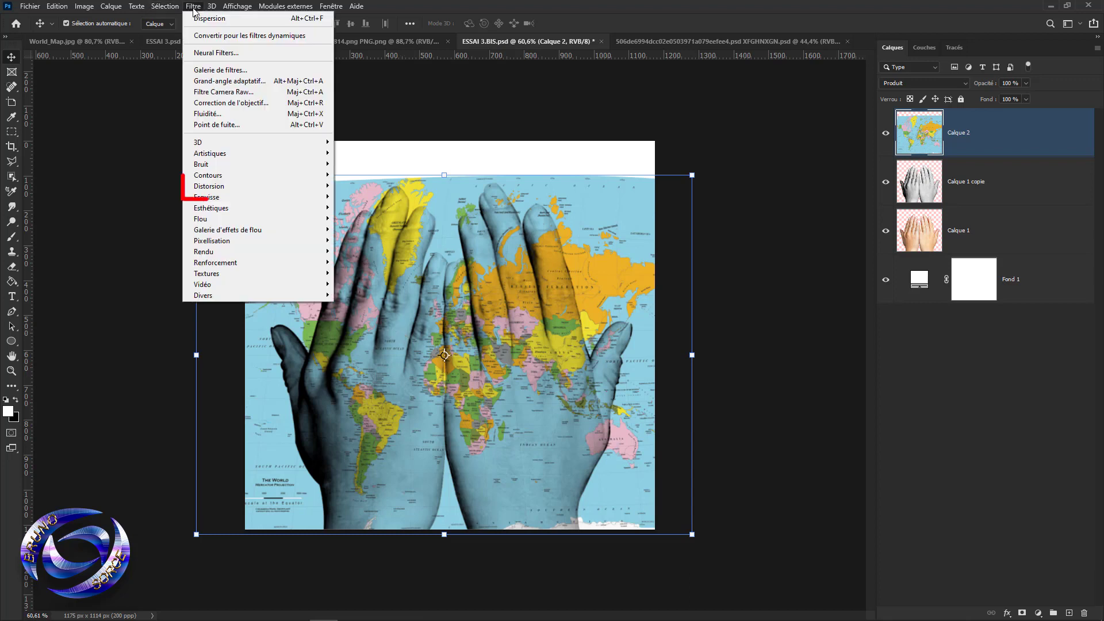
pyautogui.moveTo(210, 190)
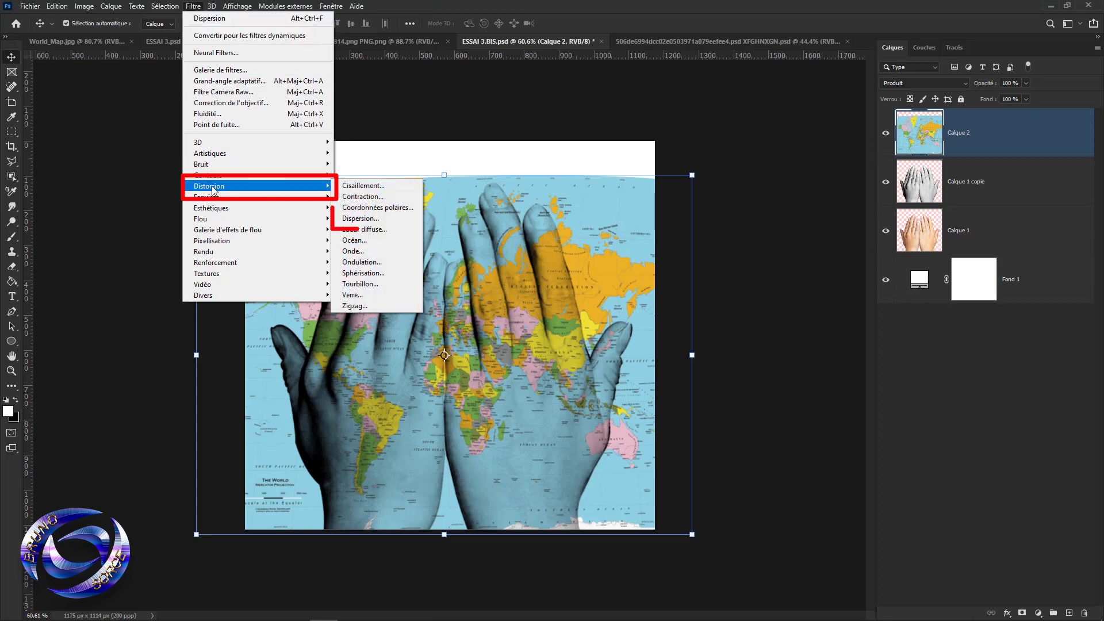
pyautogui.click(355, 219)
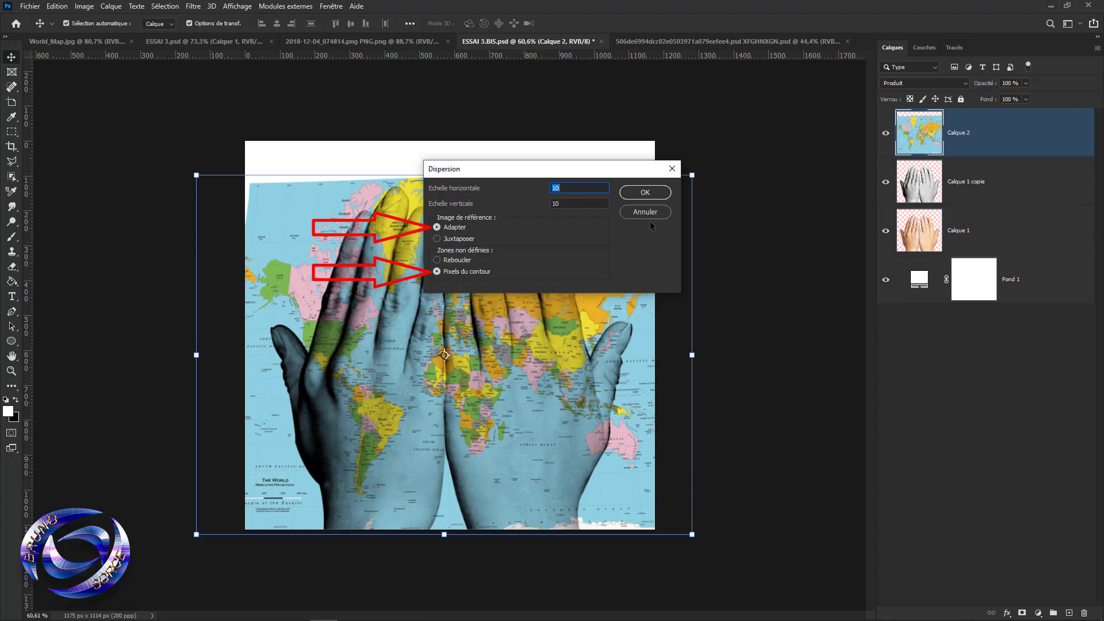
pyautogui.click(645, 193)
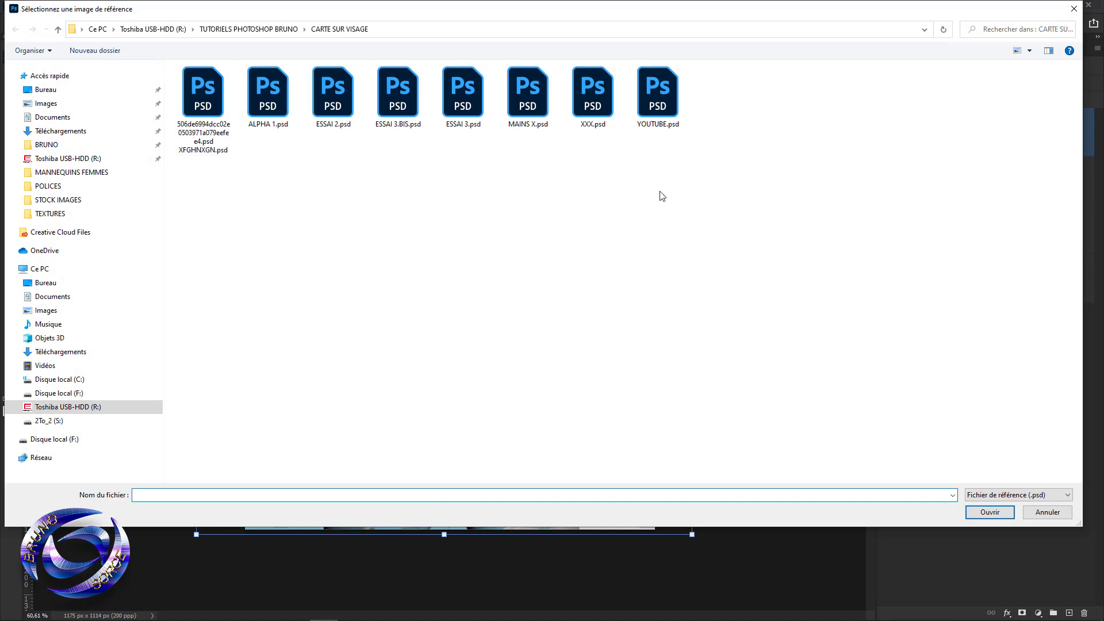
pyautogui.doubleClick(592, 98)
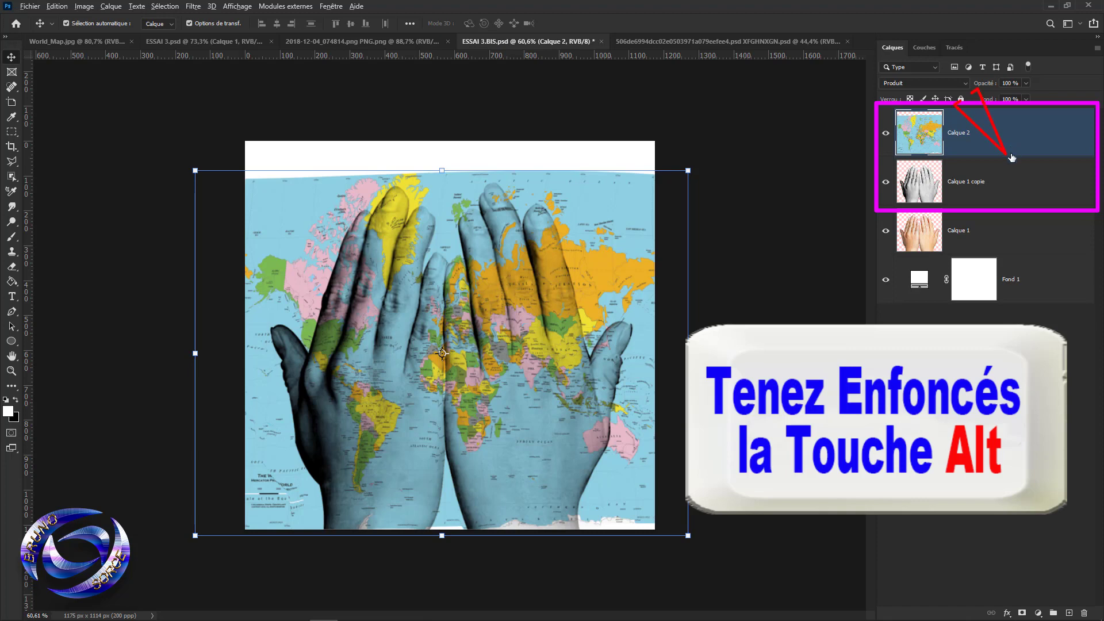
# Step: Clip the map layer Calque 2 to the black-and-white hands layer Calque 1 copie and clear the layer selection
pyautogui.keyDown('alt'); pyautogui.click(1010, 153); pyautogui.keyUp('alt')
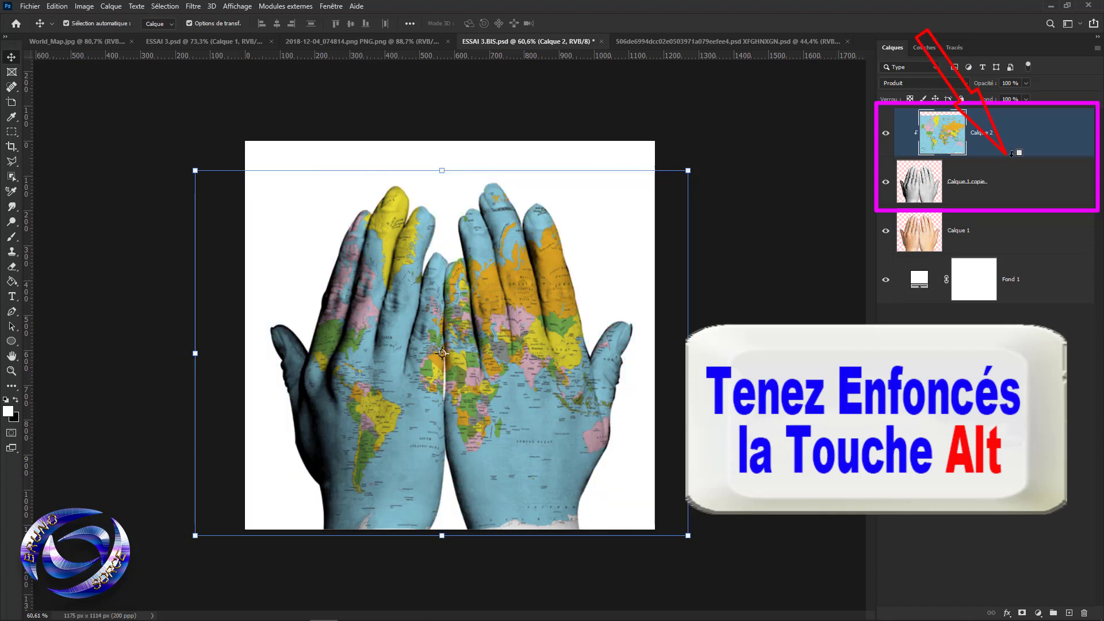
pyautogui.click(776, 218)
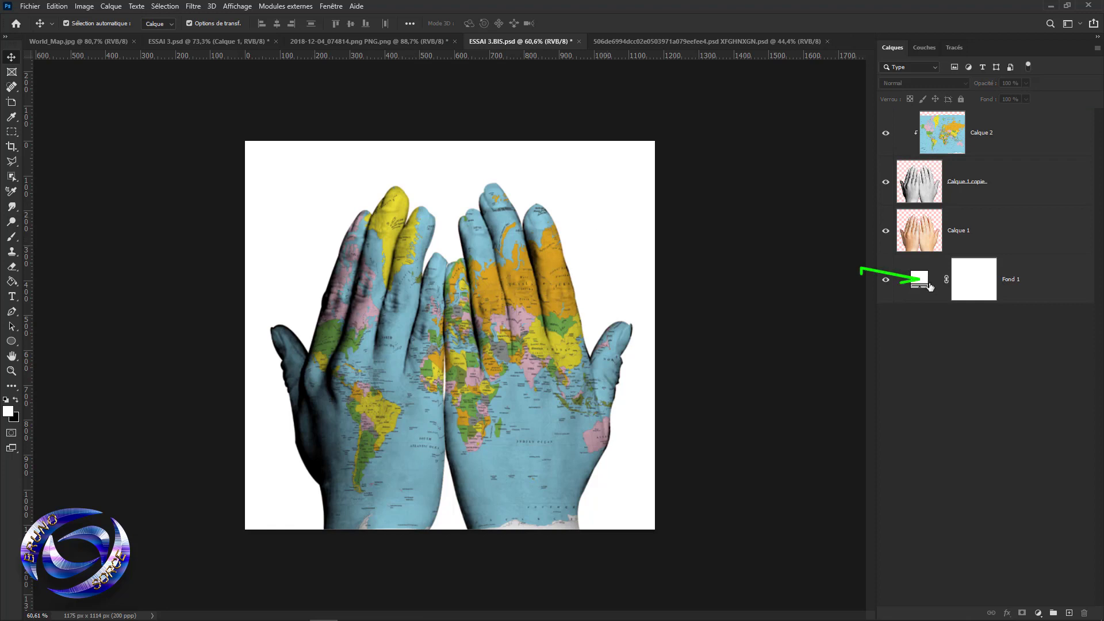
# Step: Change the colour of the Fond 1 solid fill layer to dark grey 3f3e3e
pyautogui.doubleClick(920, 281)
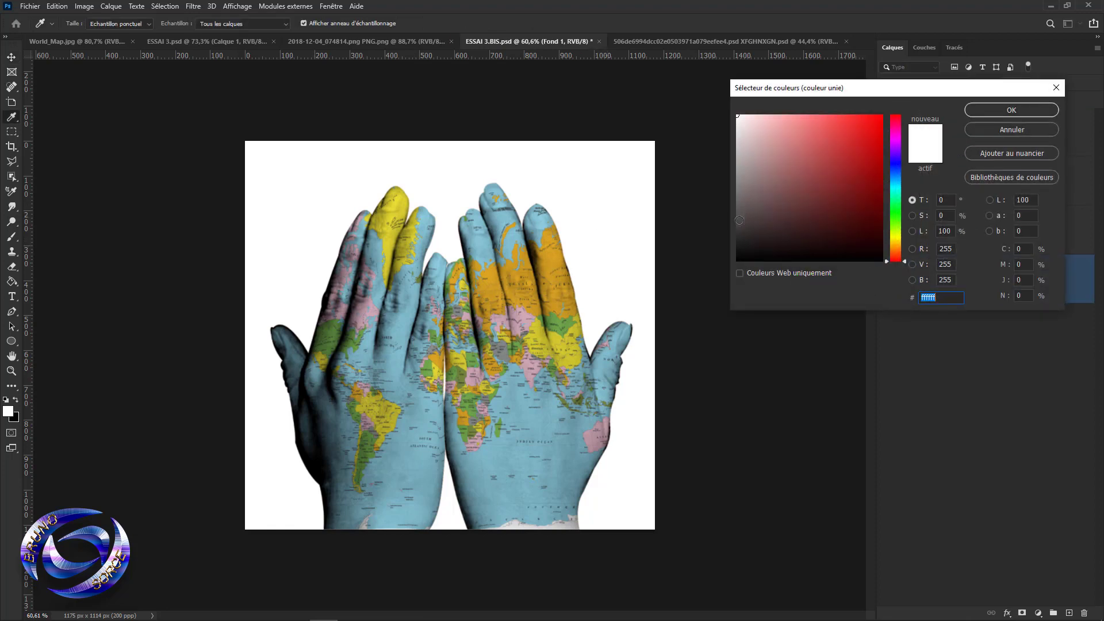
pyautogui.click(740, 221)
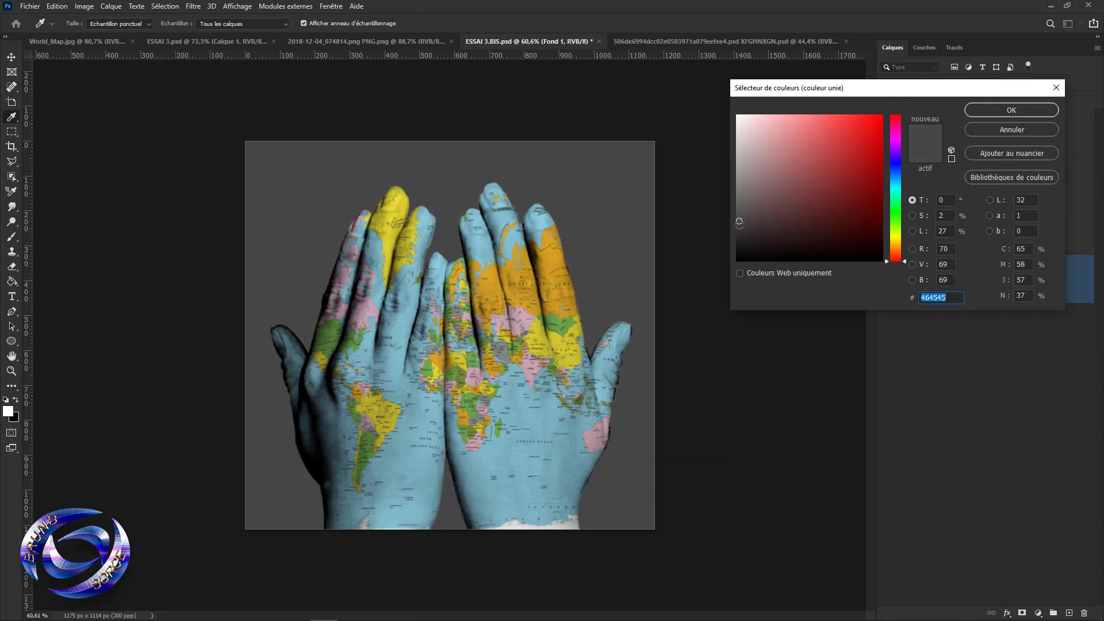
pyautogui.click(739, 226)
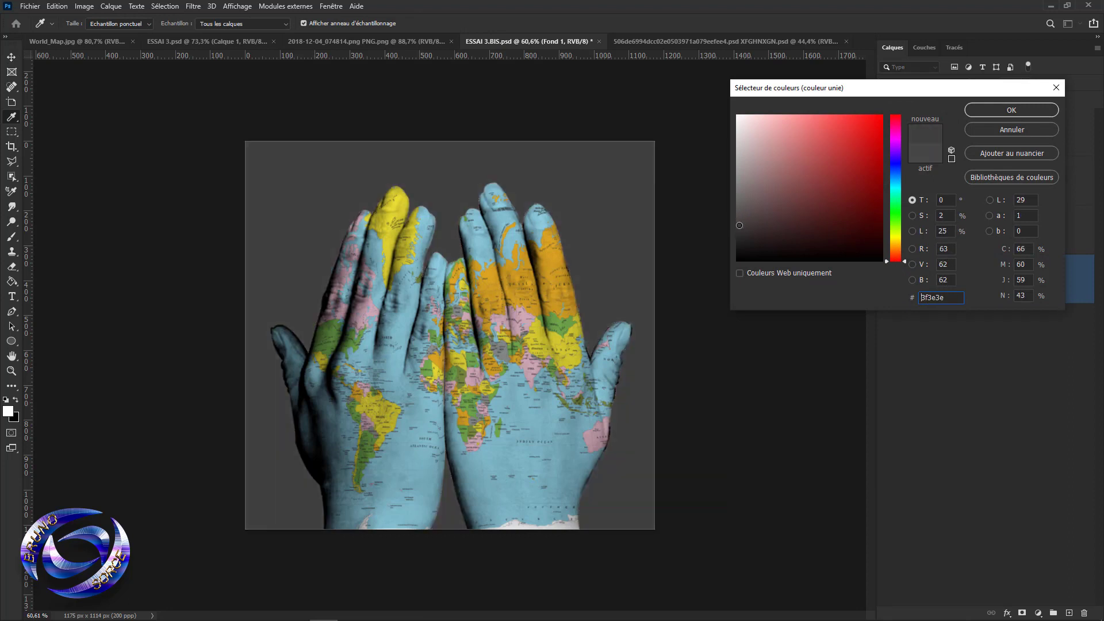
pyautogui.click(994, 110)
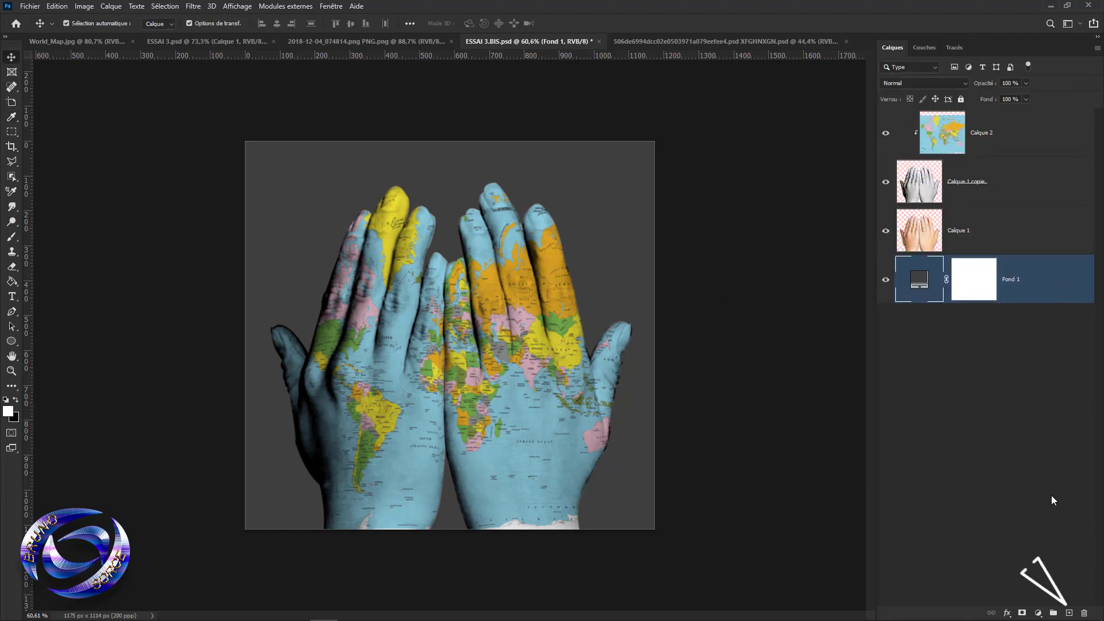
# Step: Add a layer above Fond 1 and paint a soft white glow behind the hands with a brush about 1018 px wide
pyautogui.click(1069, 611)
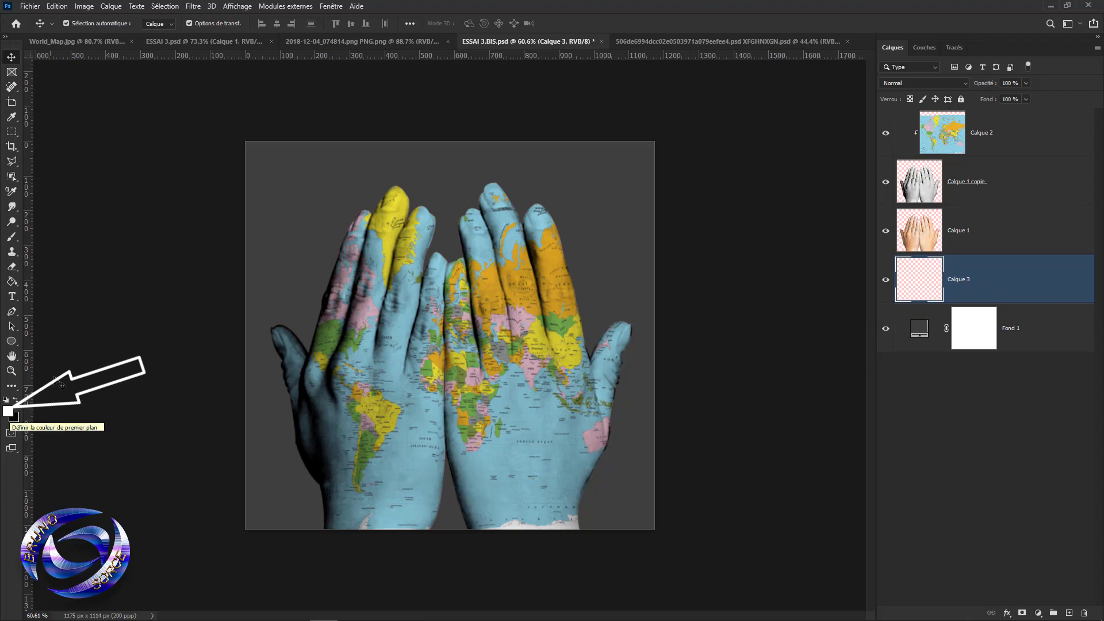
pyautogui.click(12, 238)
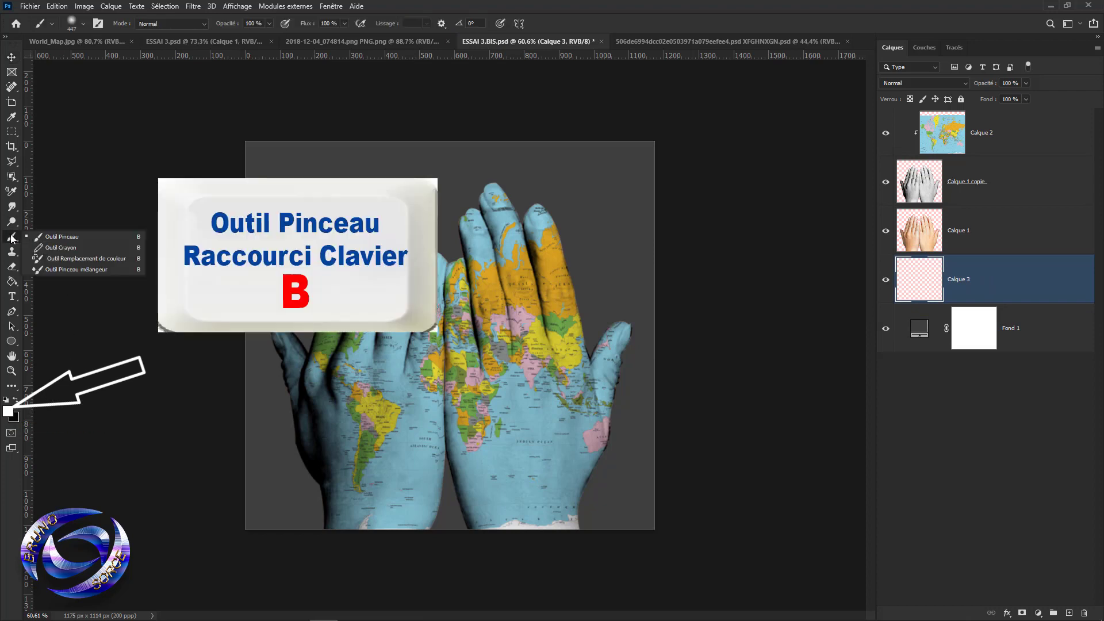
pyautogui.click(58, 237)
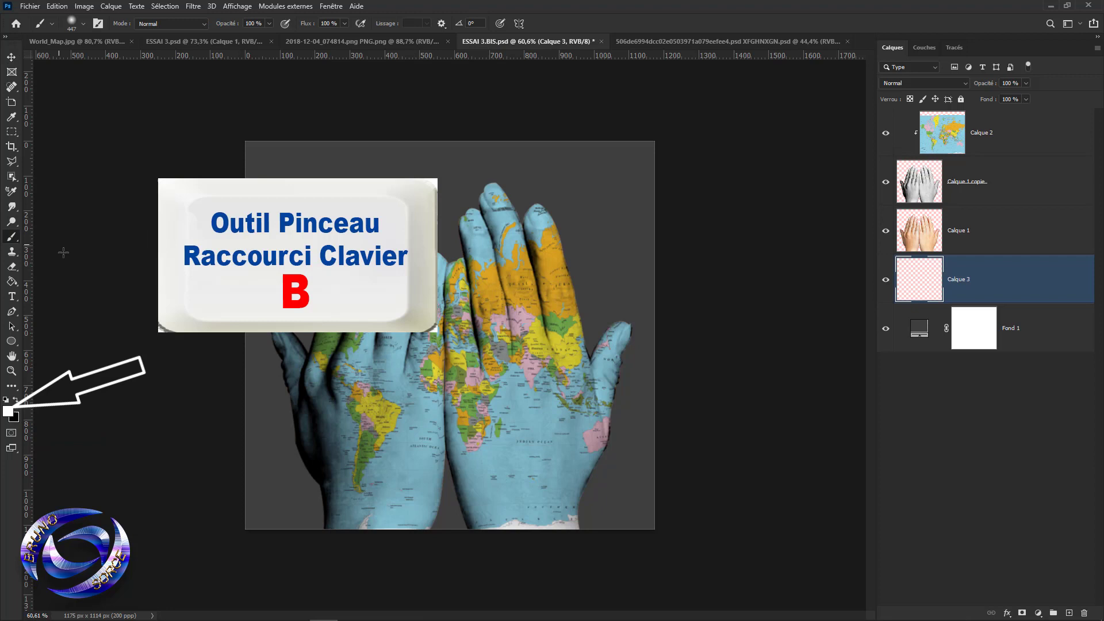
pyautogui.keyDown('alt'); pyautogui.rightClick(441, 297); pyautogui.keyUp('alt')
pyautogui.moveTo(440, 294); pyautogui.dragTo(528, 305)
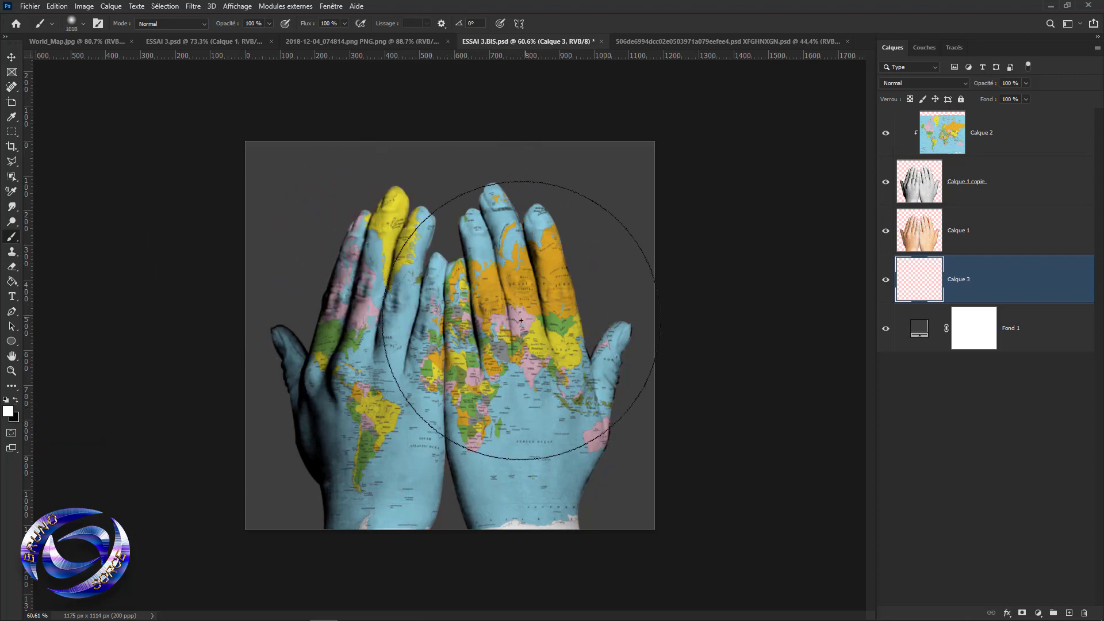
pyautogui.click(442, 324)
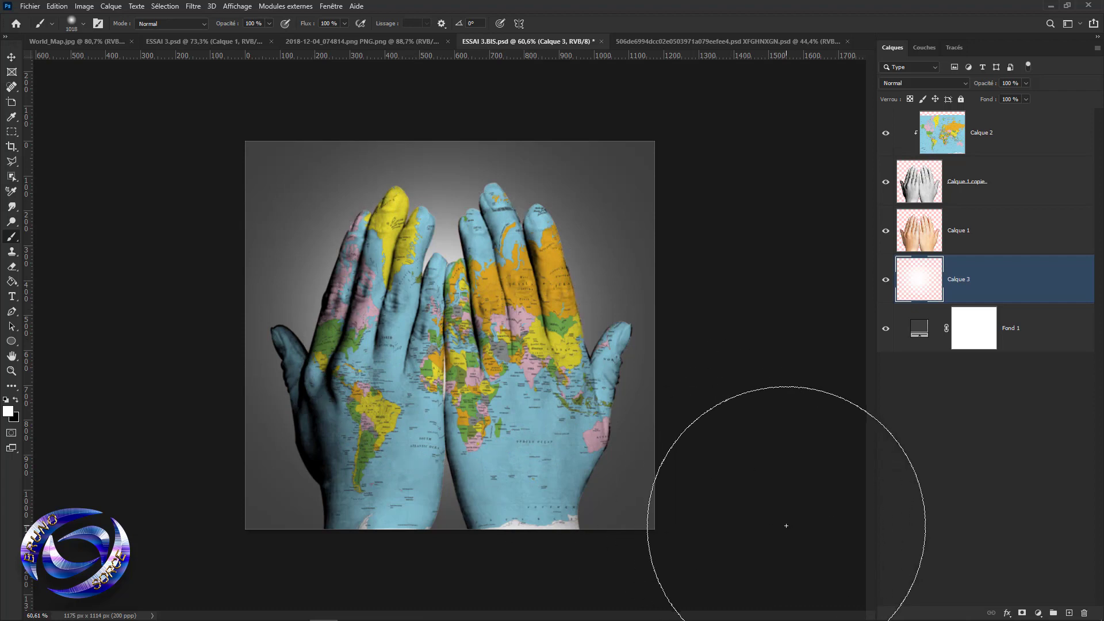
# Step: Add a Courbes adjustment layer above the map layer Calque 2, with a midpoint at input 130 and output 123
pyautogui.hotkey('ctrl', '+')
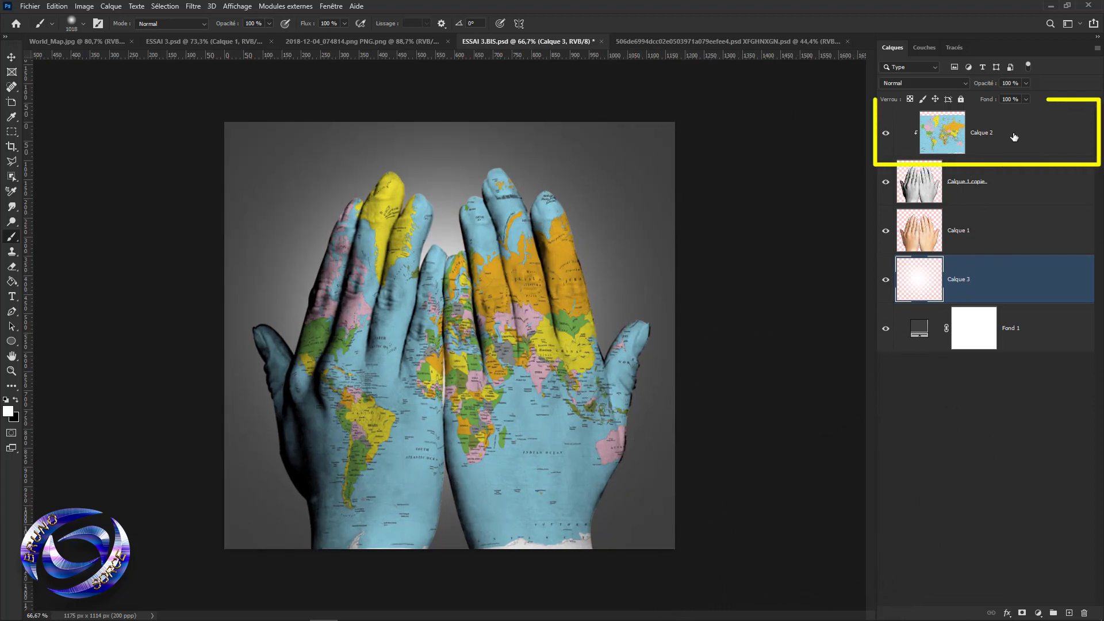
pyautogui.click(1035, 138)
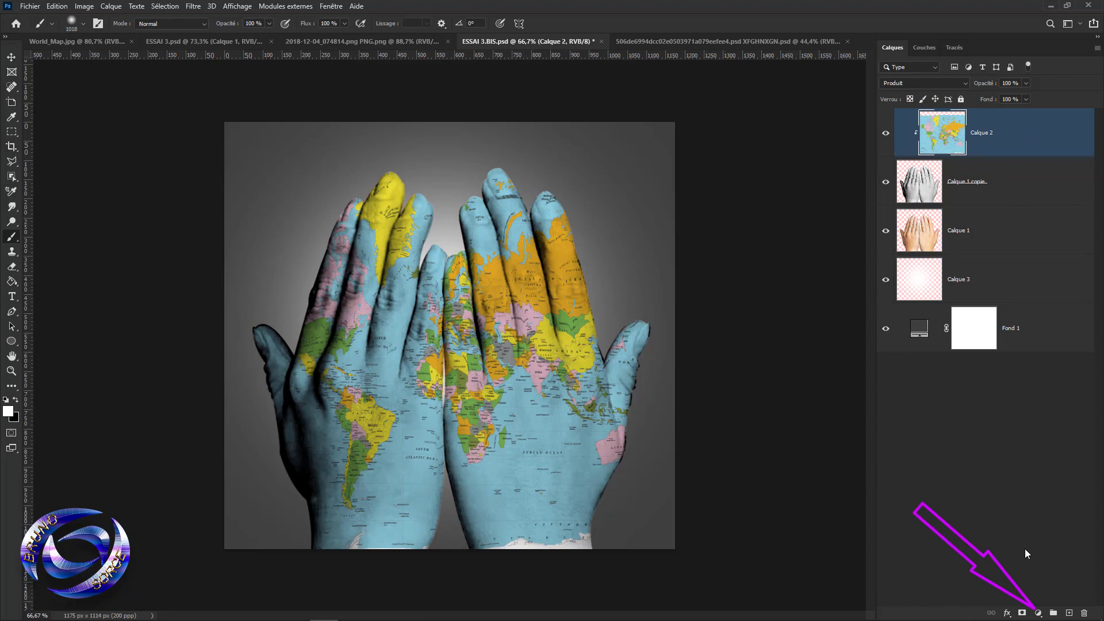
pyautogui.click(1037, 613)
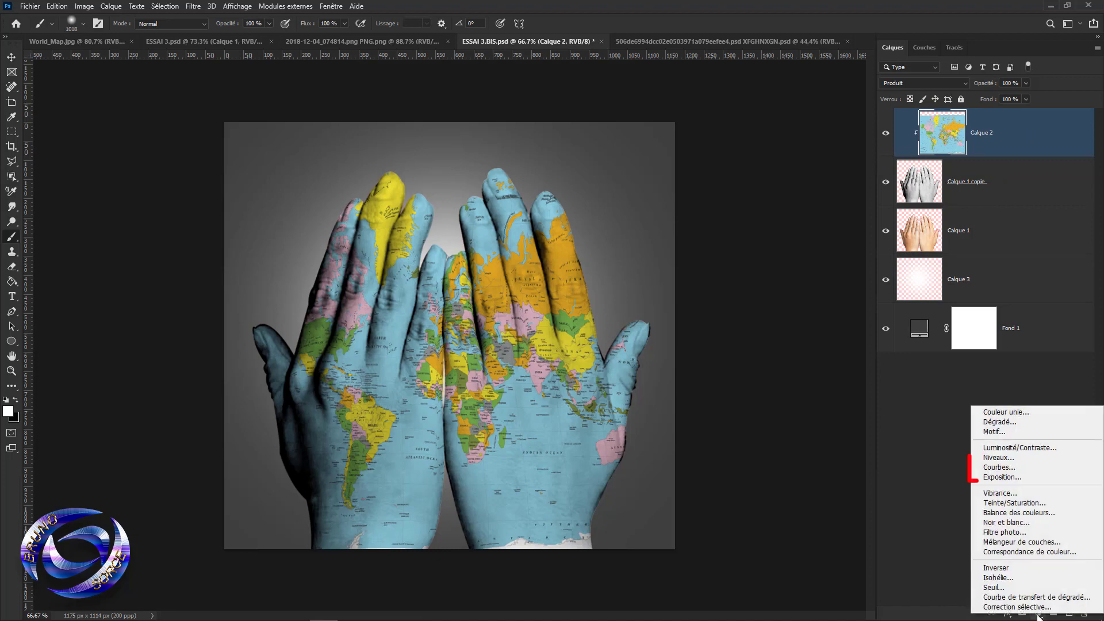
pyautogui.click(1004, 468)
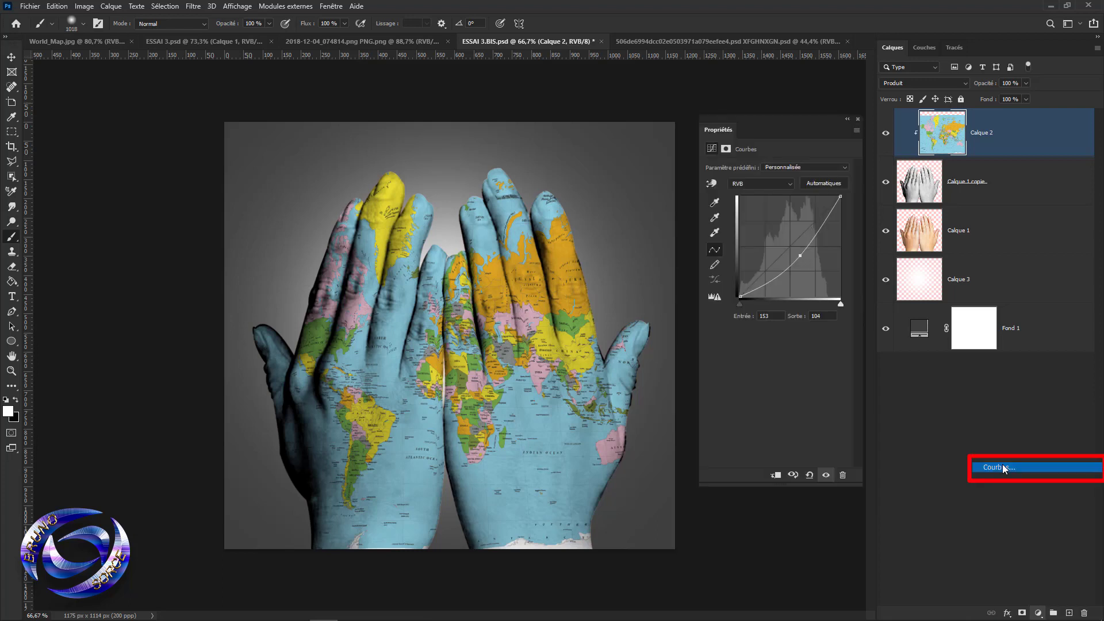
pyautogui.press('v')
pyautogui.click(791, 246)
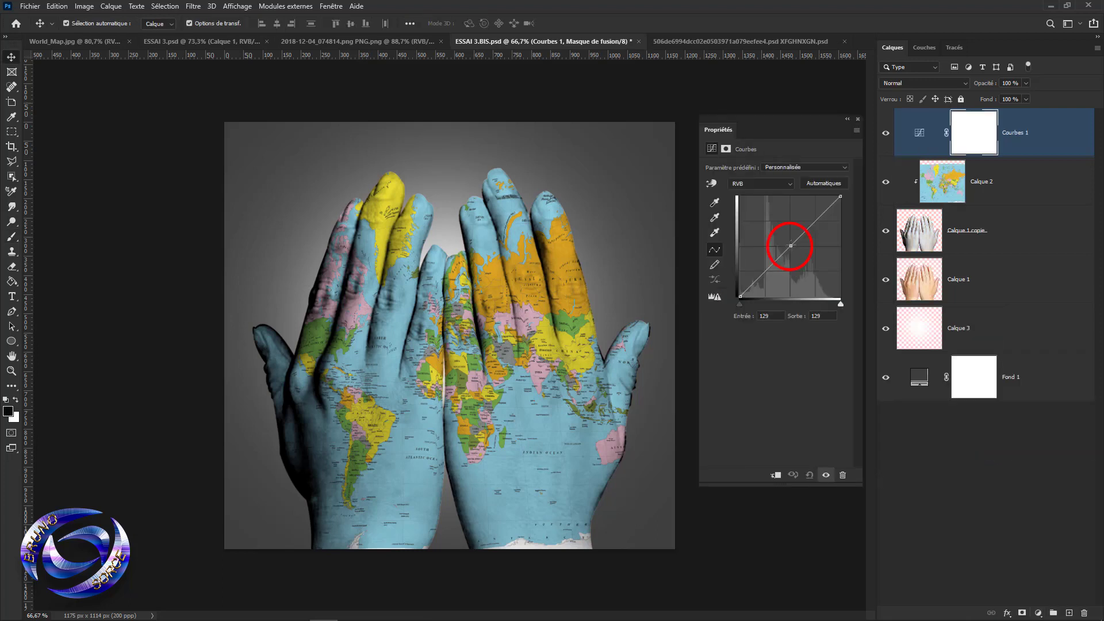
pyautogui.moveTo(791, 246)
pyautogui.mouseDown()
pyautogui.moveTo(781, 235)
pyautogui.moveTo(800, 254)
pyautogui.moveTo(779, 236)
pyautogui.mouseUp()
pyautogui.moveTo(779, 243); pyautogui.dragTo(791, 248)
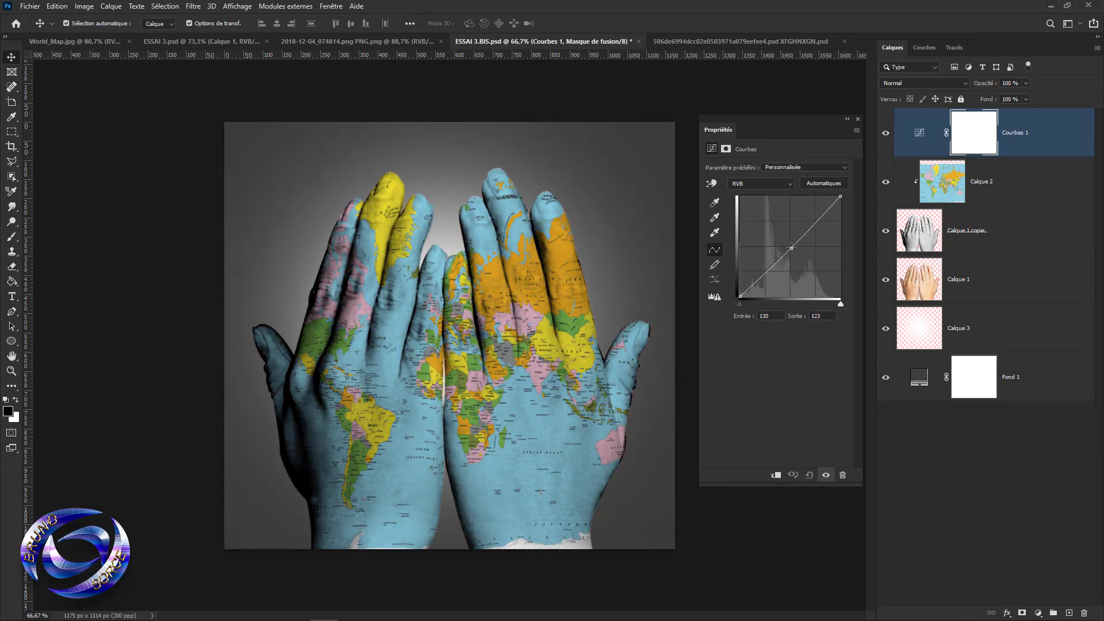
pyautogui.click(858, 119)
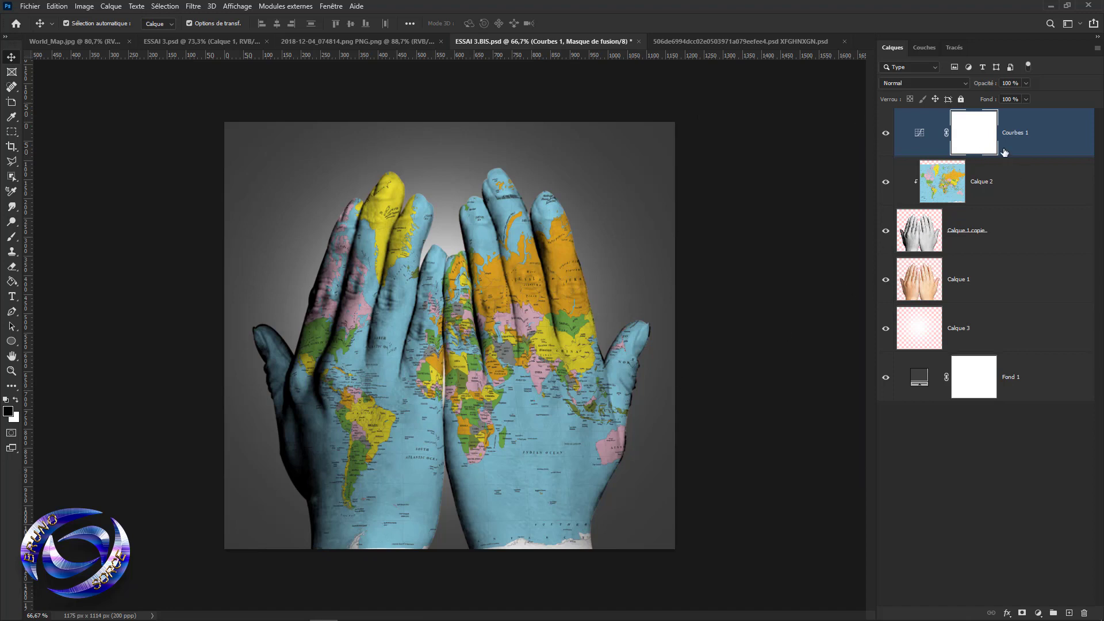
# Step: Hide the white glow layer Calque 3 and the grey fill layer Fond 1
pyautogui.click(885, 329)
pyautogui.click(886, 377)
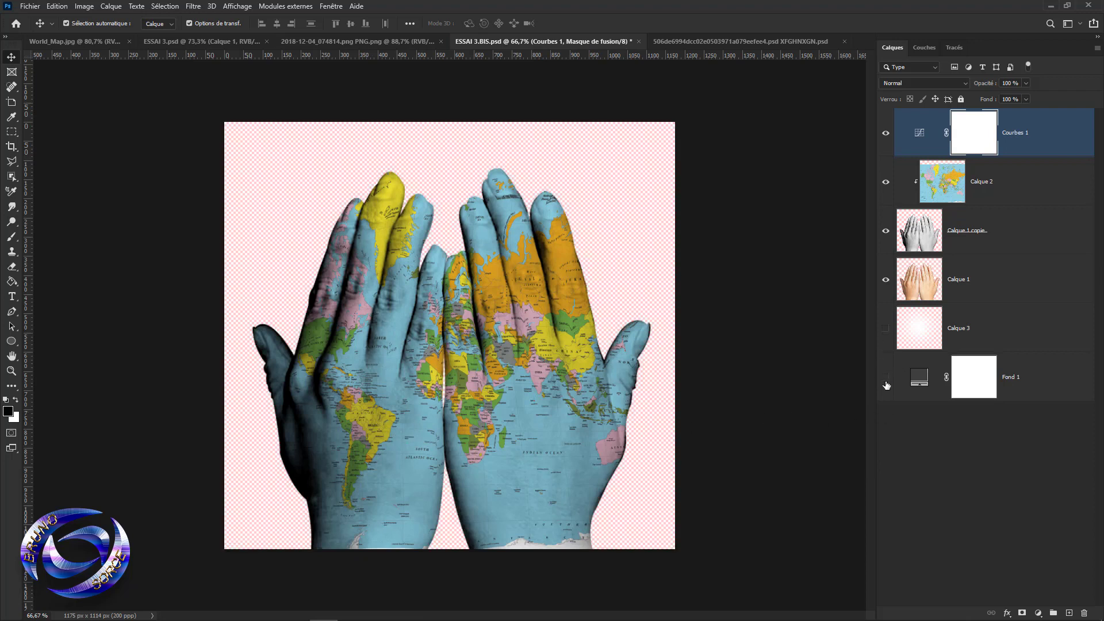